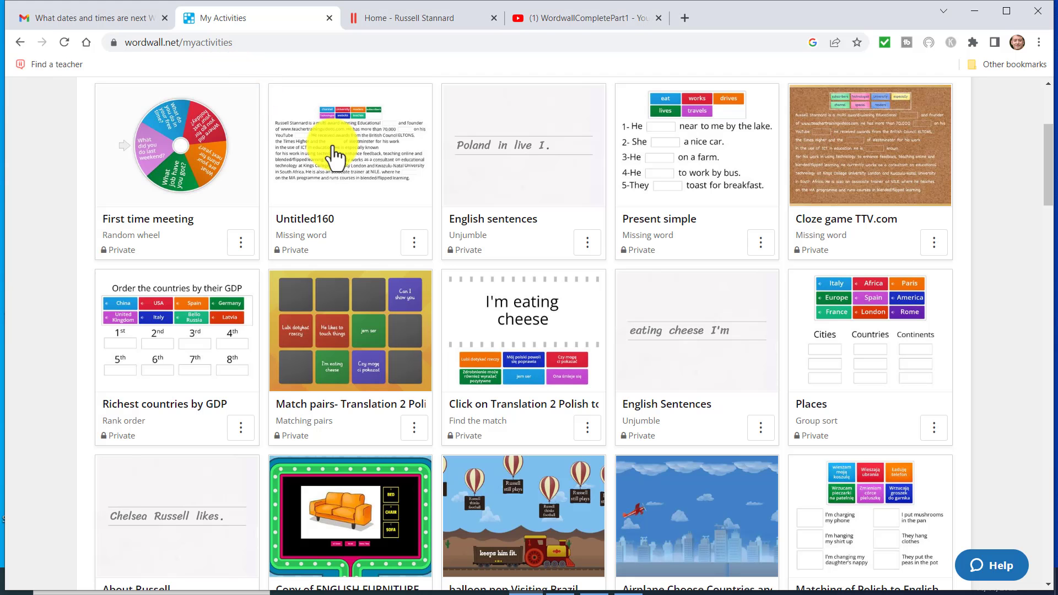
- Open and start the Places group sort activity, then play the audio of the France, Africa, Spain, London and Europe tiles
click(847, 314)
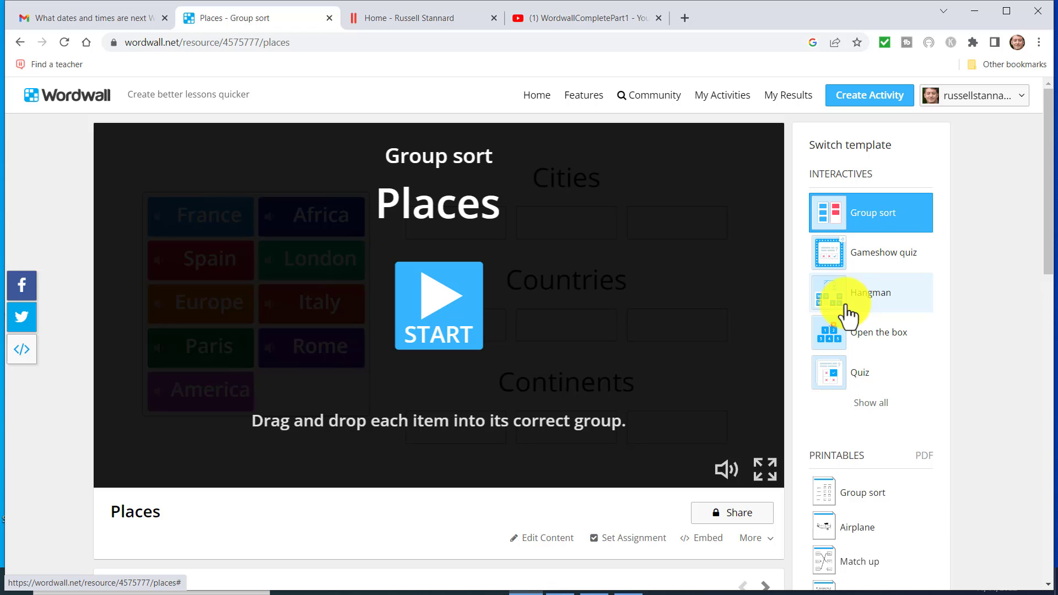
click(448, 306)
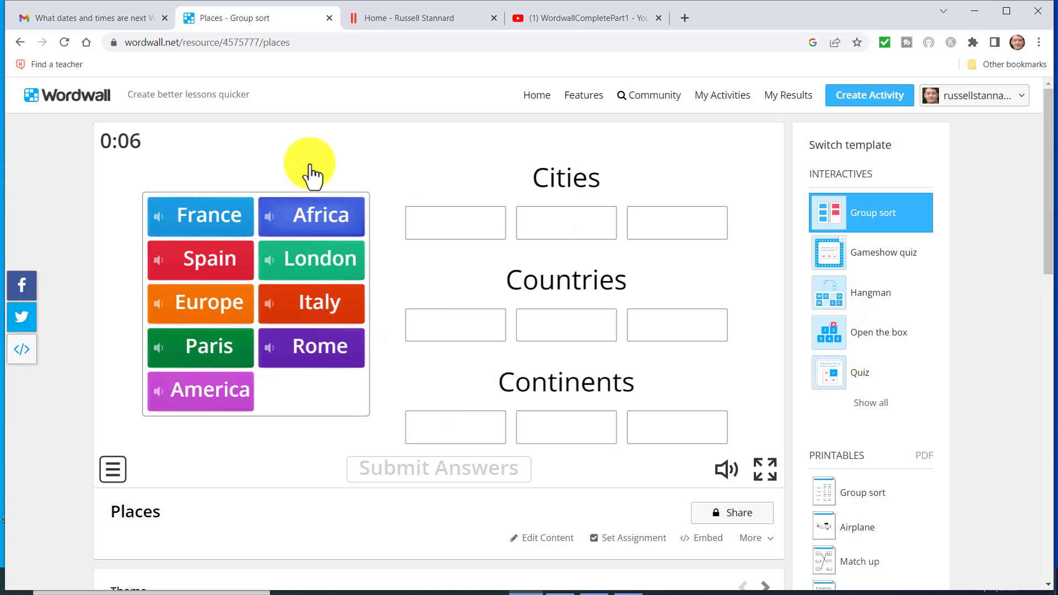
click(194, 223)
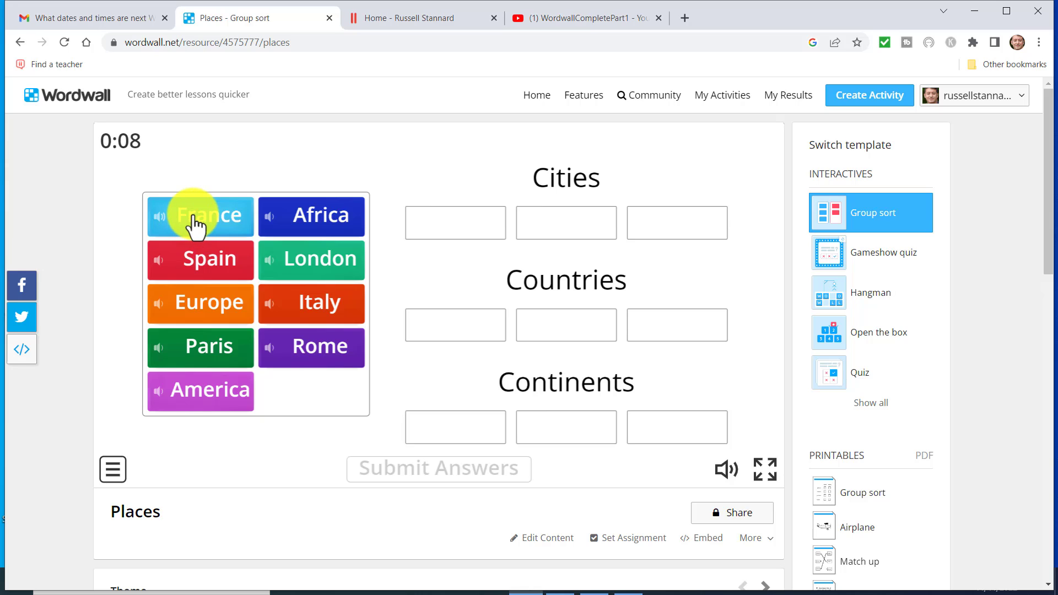
click(329, 217)
click(221, 263)
click(307, 259)
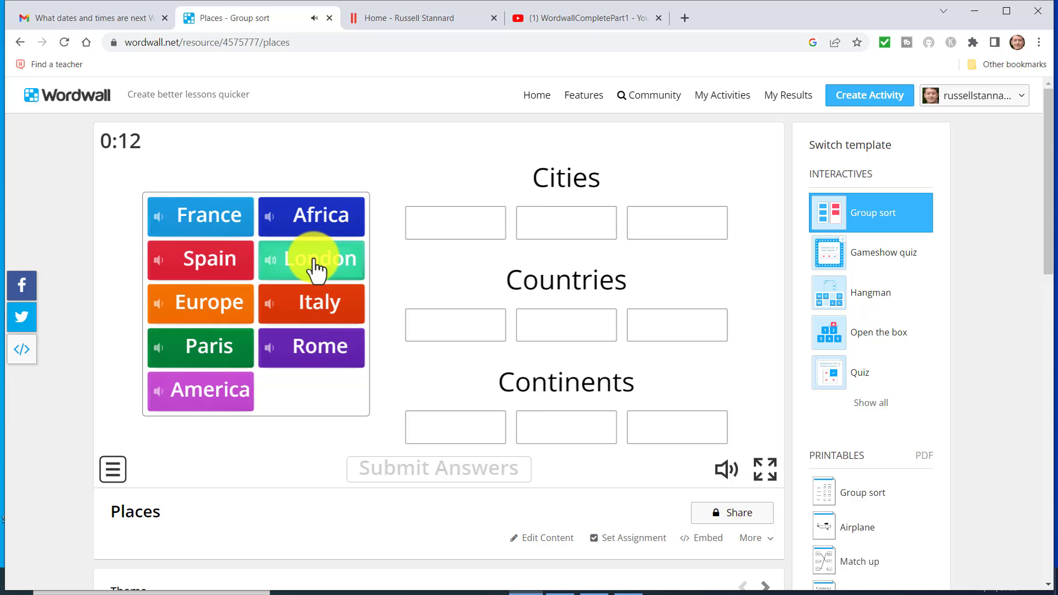
click(217, 315)
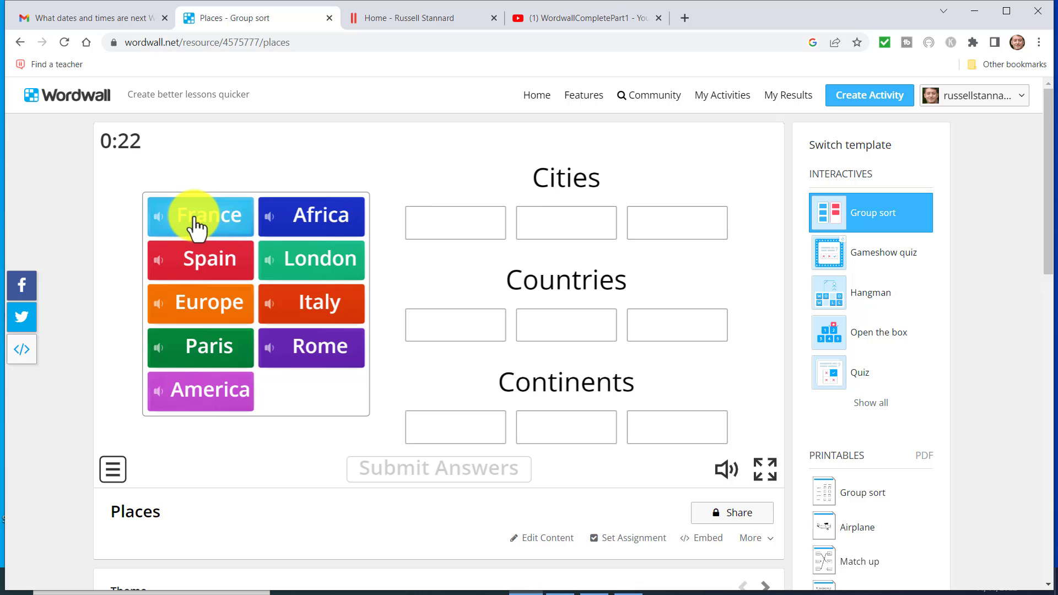
- Place the France tile in the Countries group and the Africa tile in the Cities group
drag(193, 226, 462, 333)
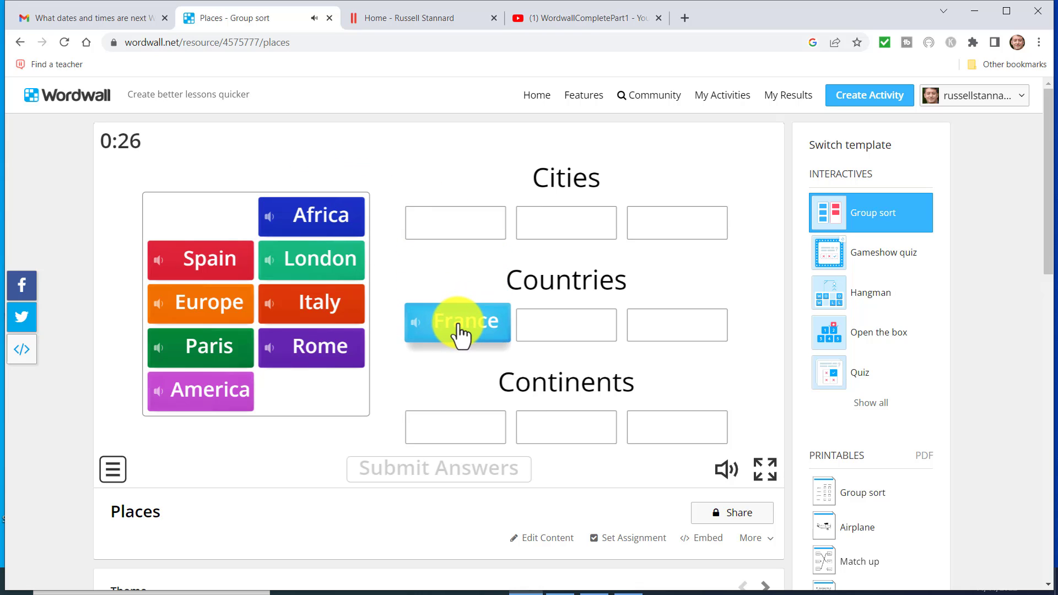
drag(309, 229, 468, 234)
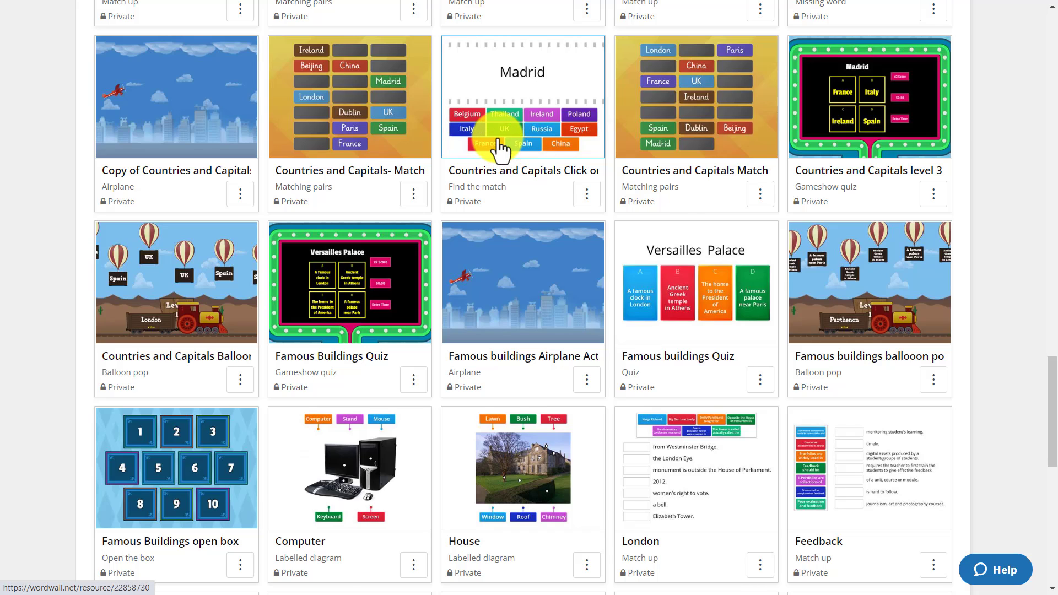
- Open the activity "Countries and Capitals Click on correct Level 2" for content editing
click(499, 145)
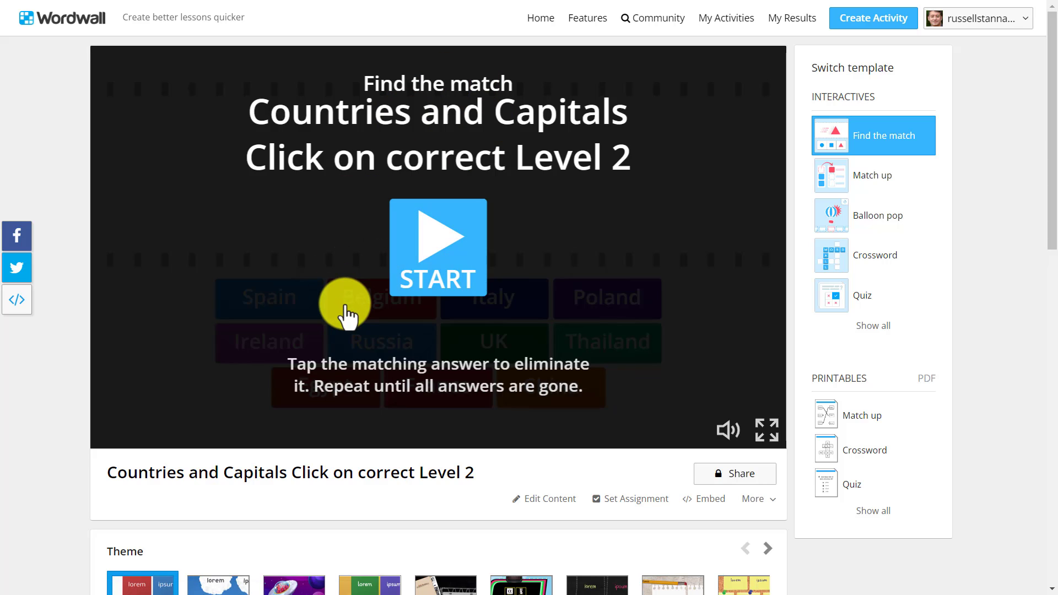
click(551, 500)
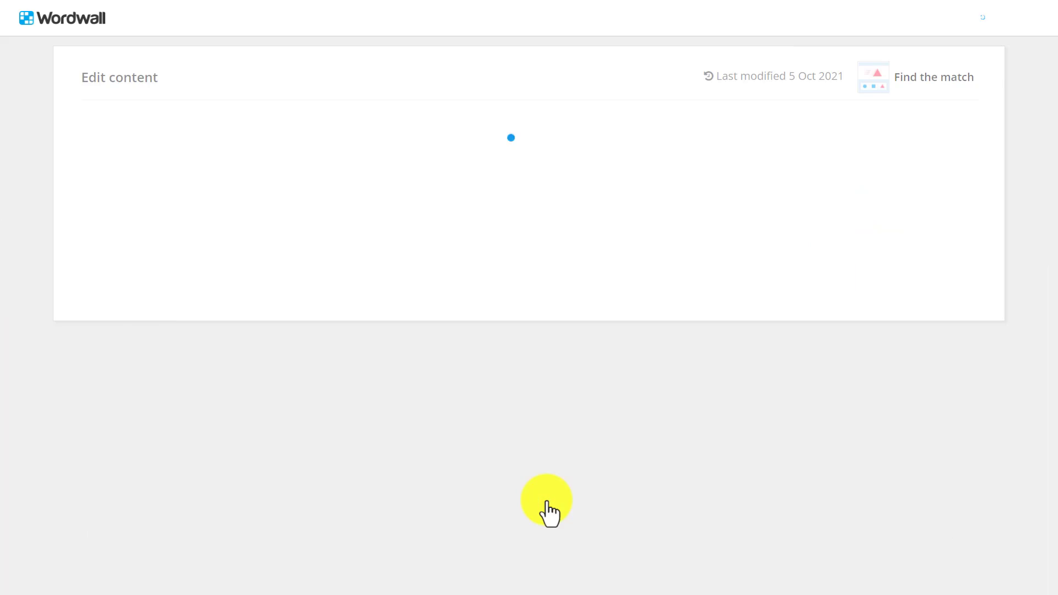
click(550, 513)
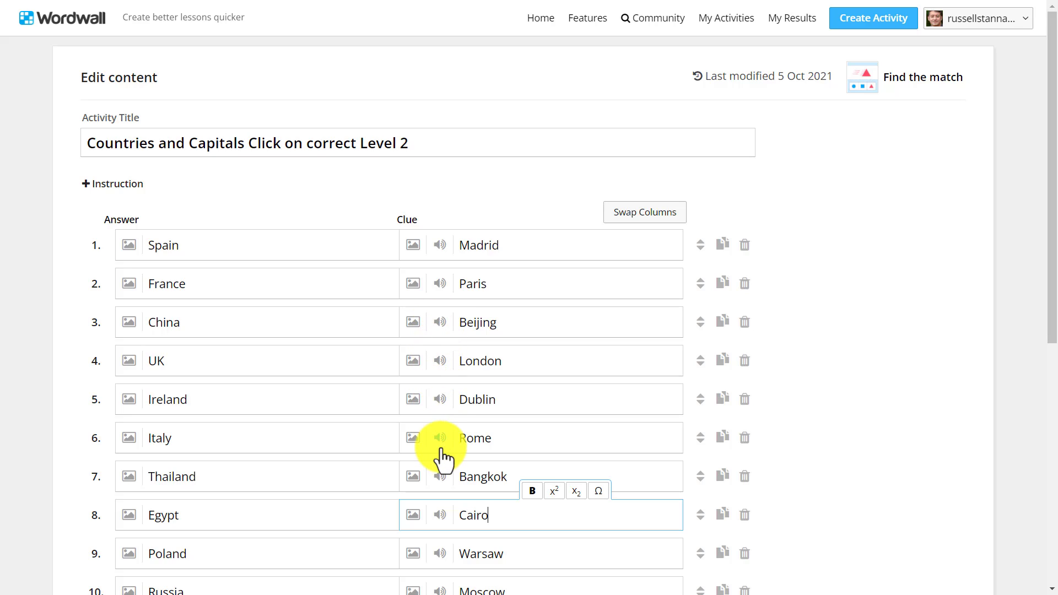
- Add generated sound to the Madrid clue, using the English (GB) language and the Male voice
click(439, 245)
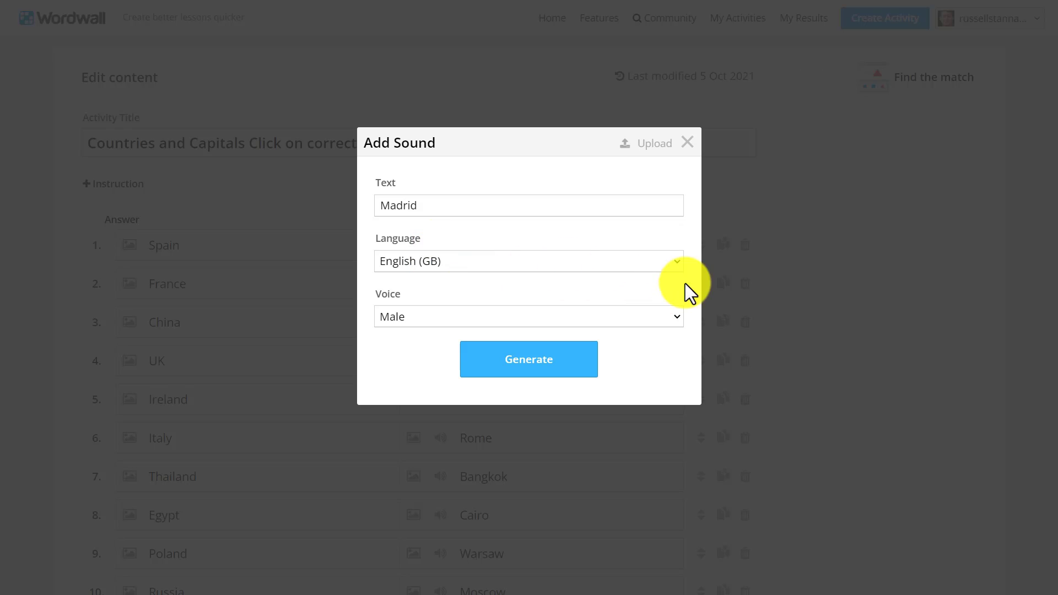
click(676, 262)
mouse_move(676, 312)
mouse_down()
mouse_move(668, 441)
mouse_move(680, 298)
mouse_up()
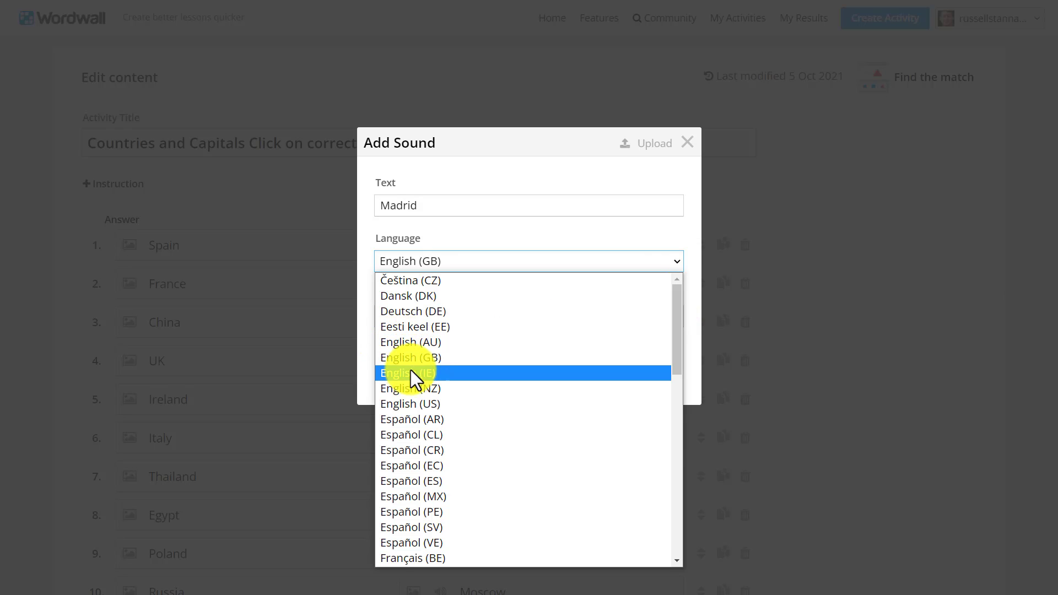
click(427, 358)
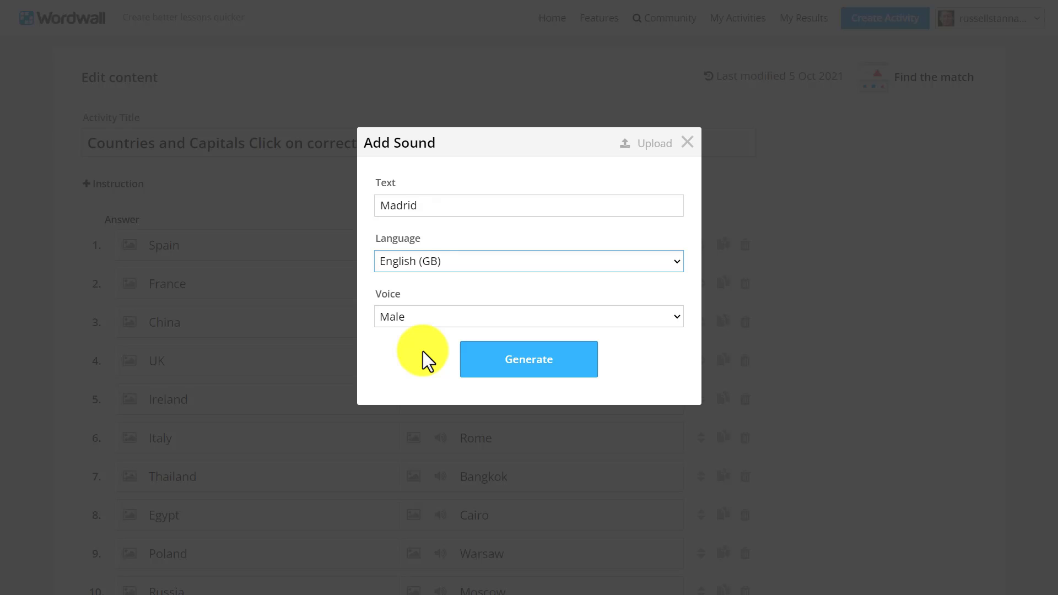
click(675, 318)
click(398, 336)
click(529, 371)
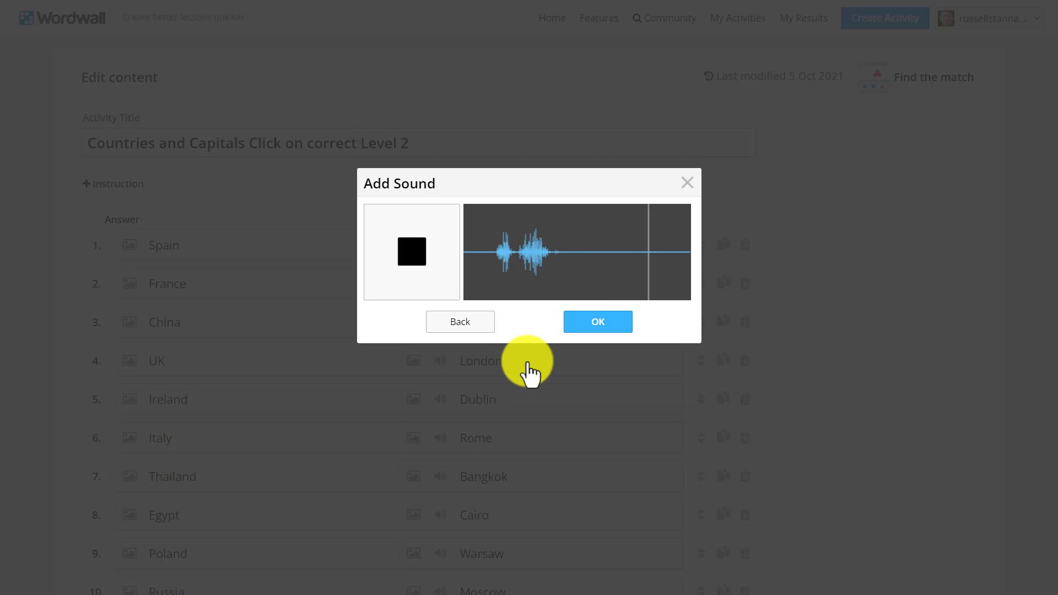
click(608, 330)
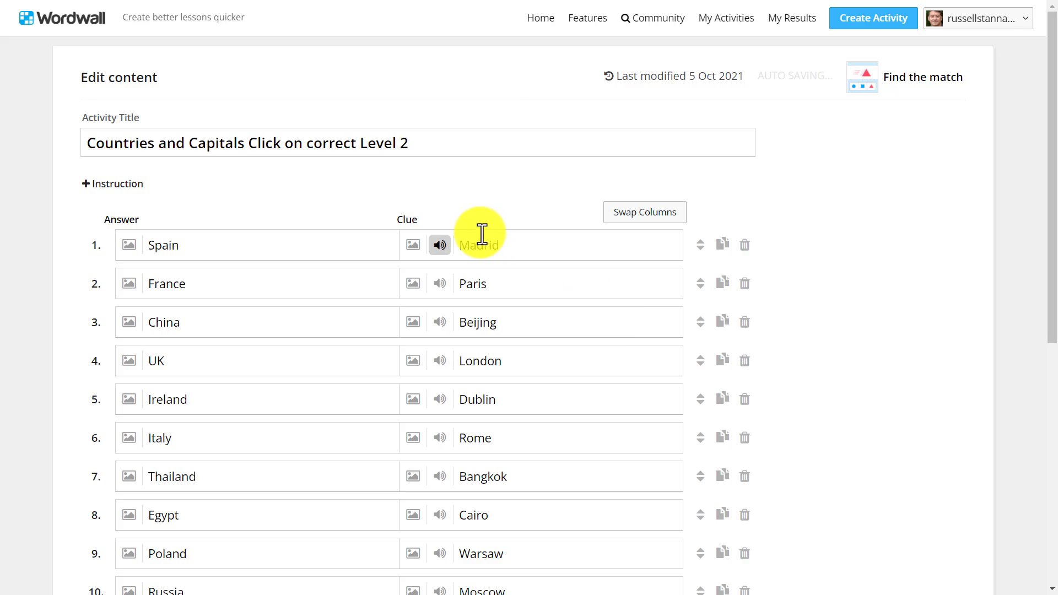
- Generate and add an English (GB) male-voice sound for the Paris clue
click(431, 284)
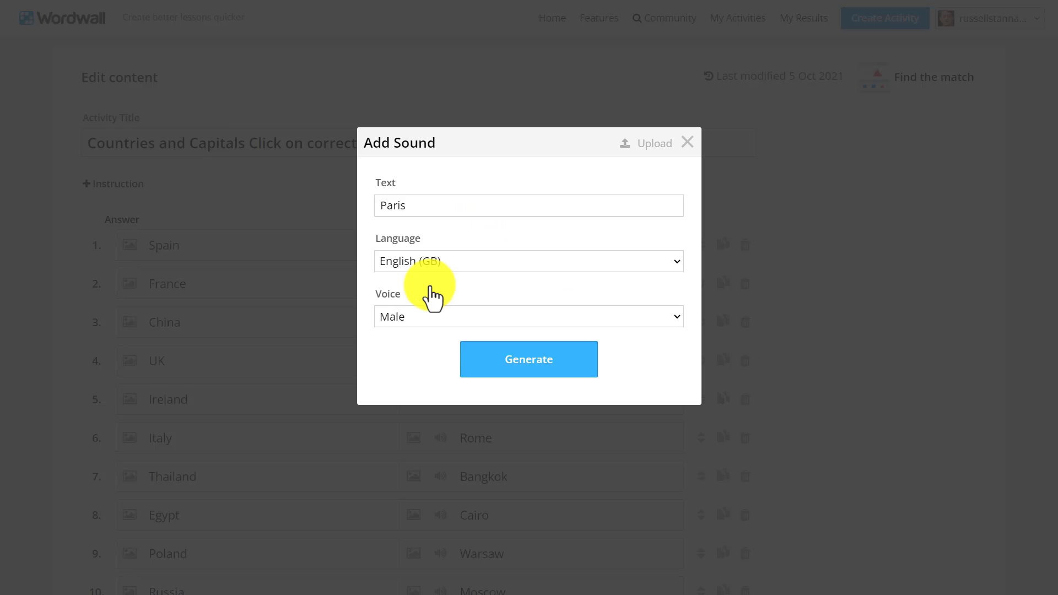
click(517, 368)
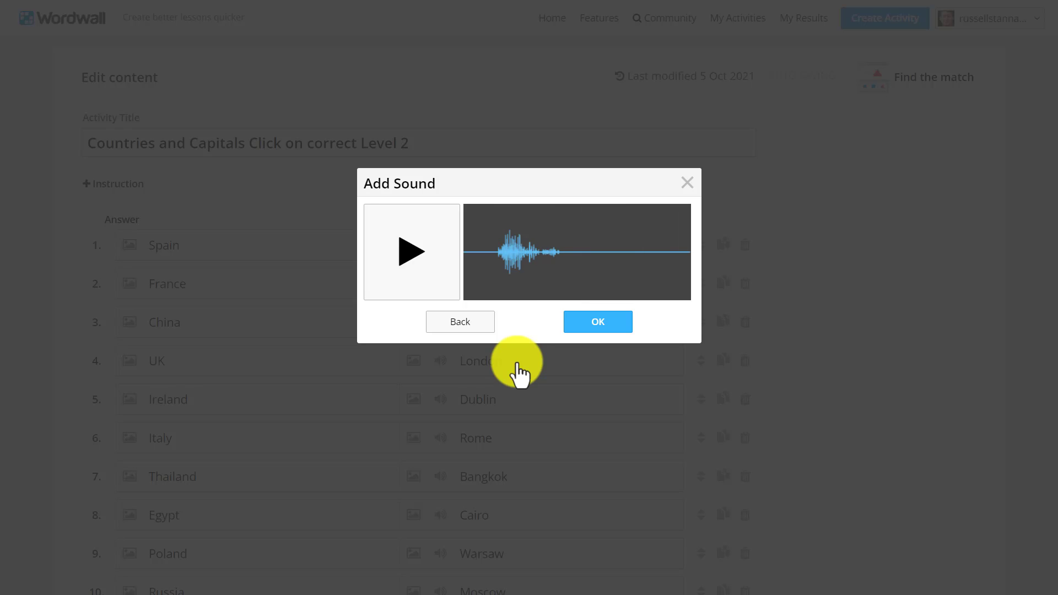
click(599, 324)
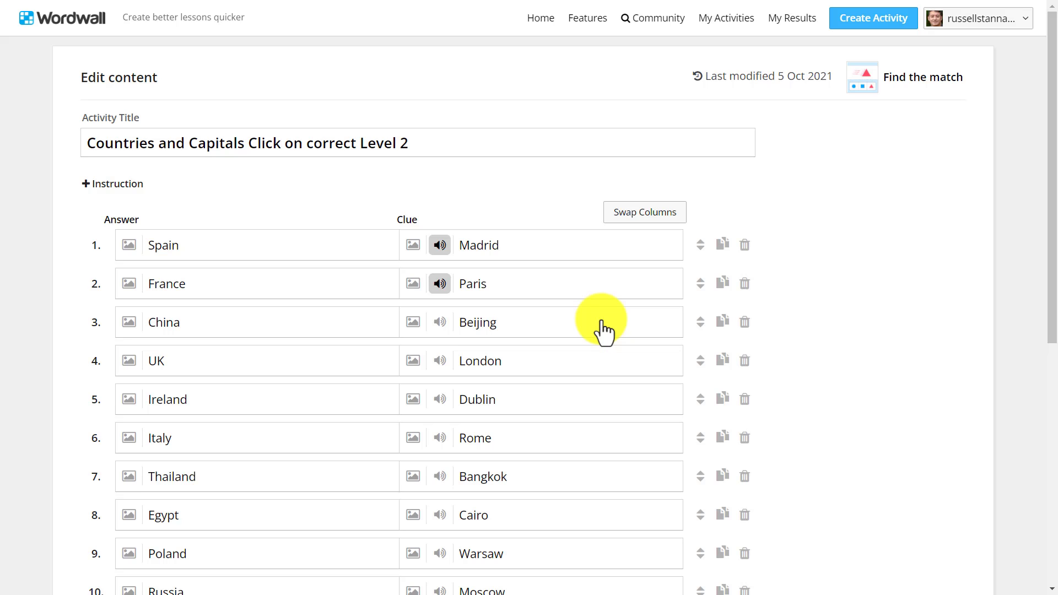
click(439, 324)
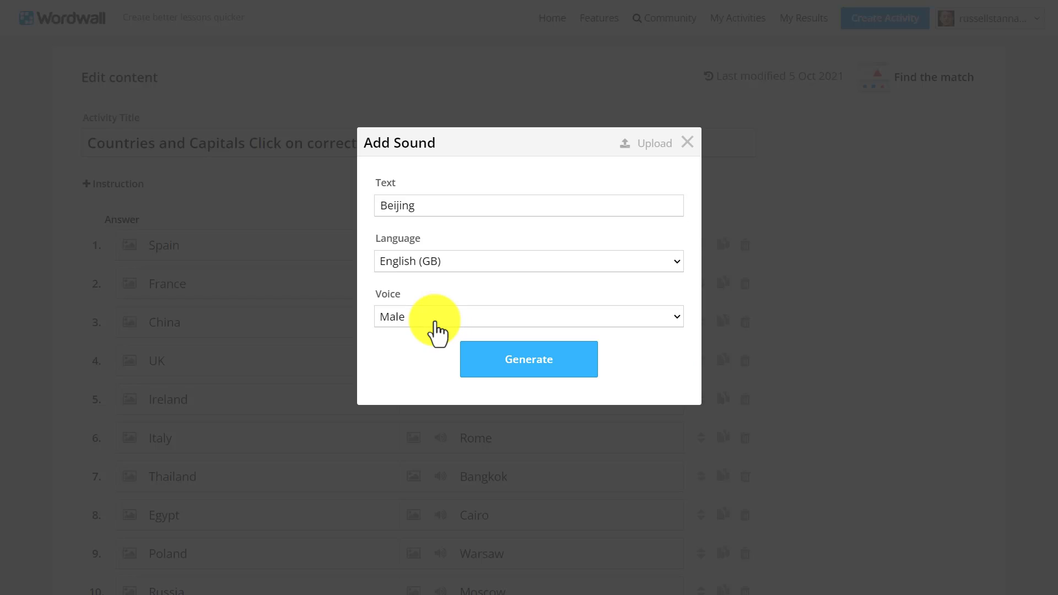
click(522, 361)
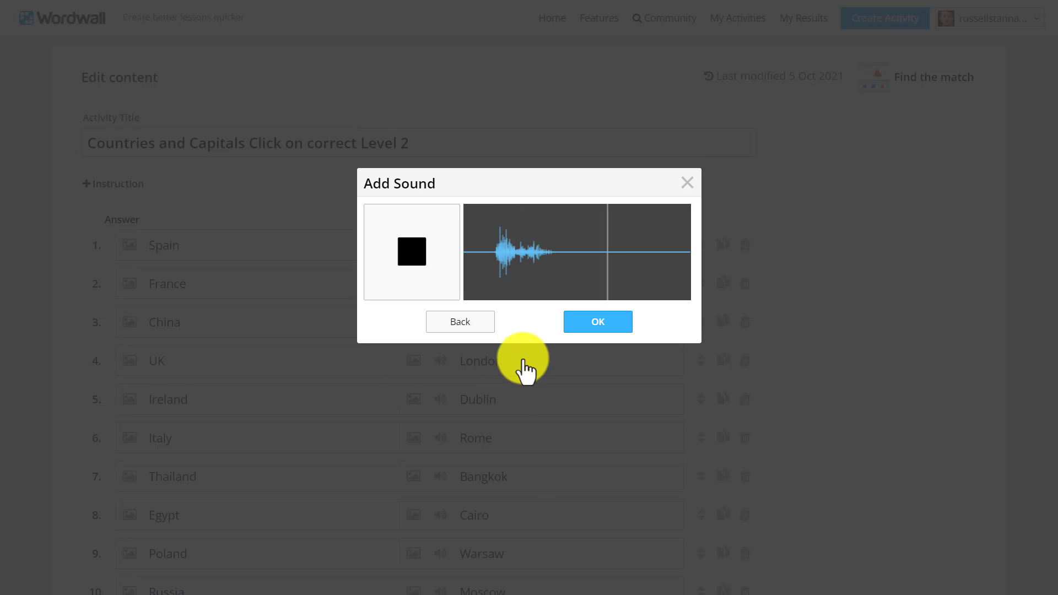
click(689, 185)
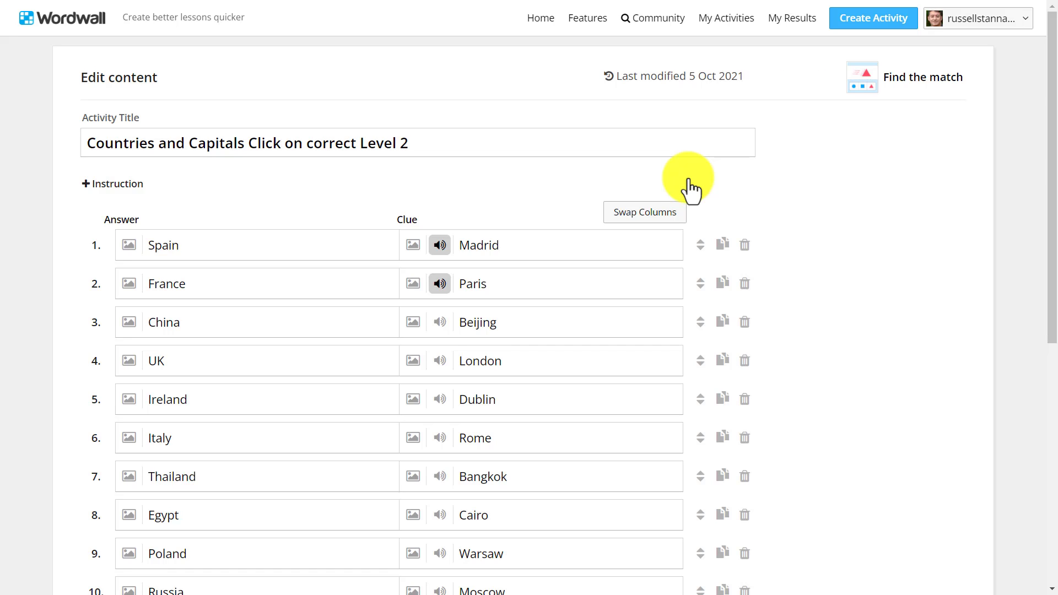
- Generate and add an English (GB) male-voice sound for the Beijing clue
click(439, 323)
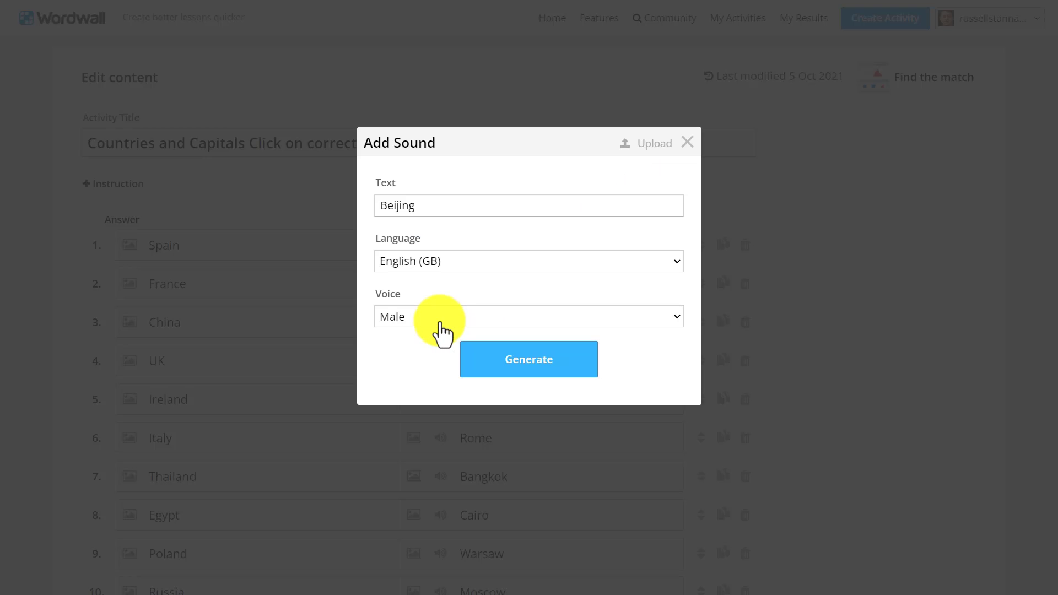
click(522, 368)
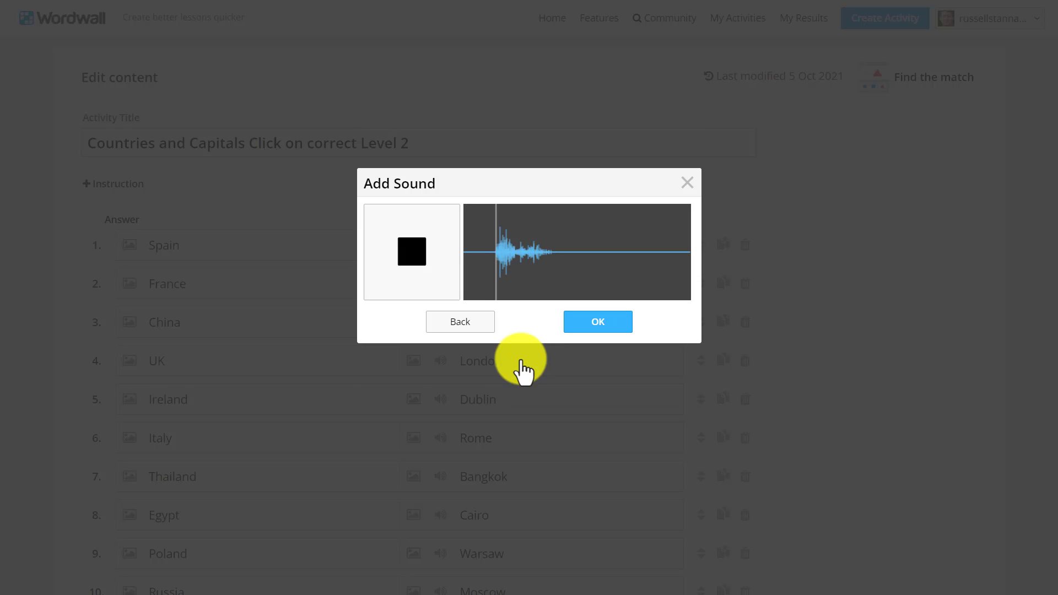
click(600, 323)
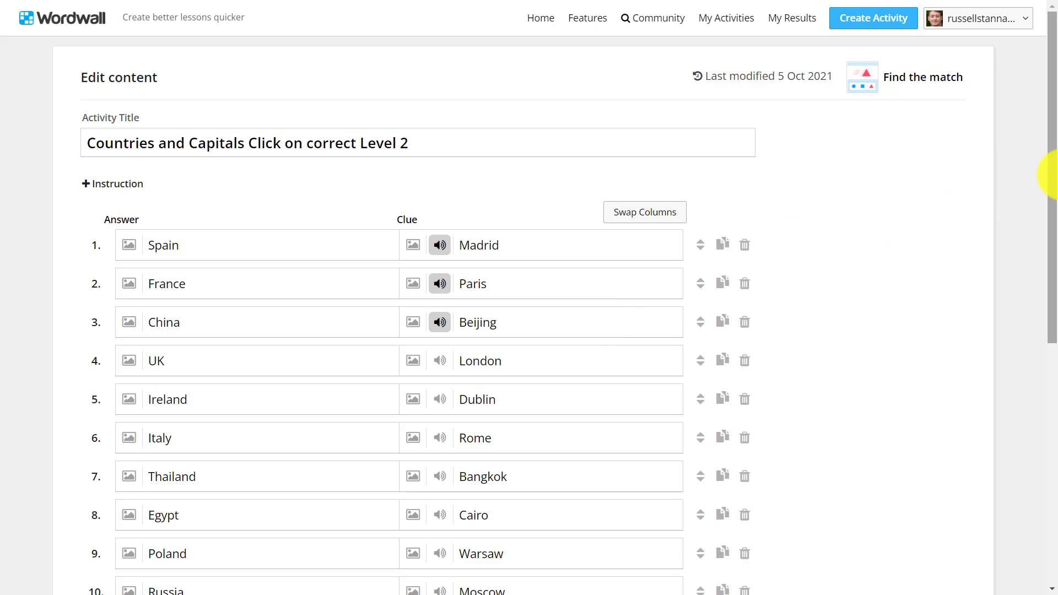
- Finish editing the countries and capitals activity and play it, answering the Beijing clue with China
drag(1052, 157, 1044, 380)
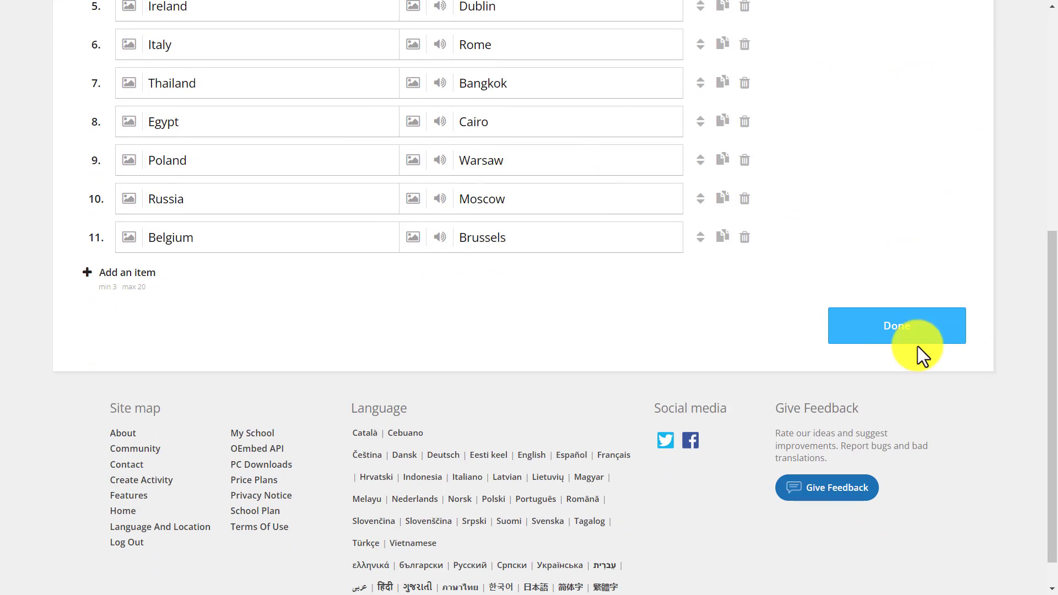
click(899, 328)
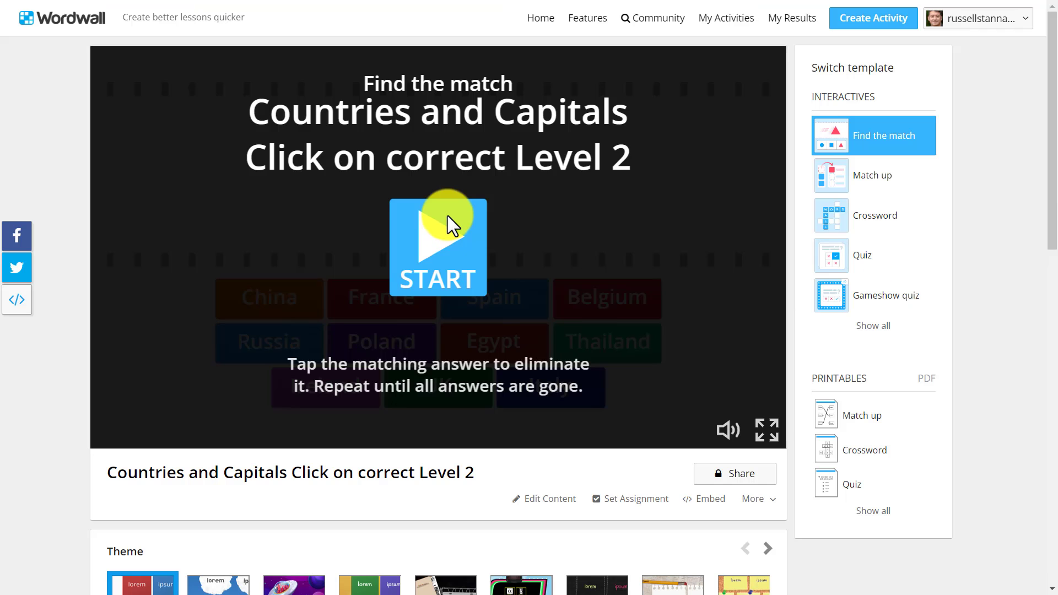
click(439, 249)
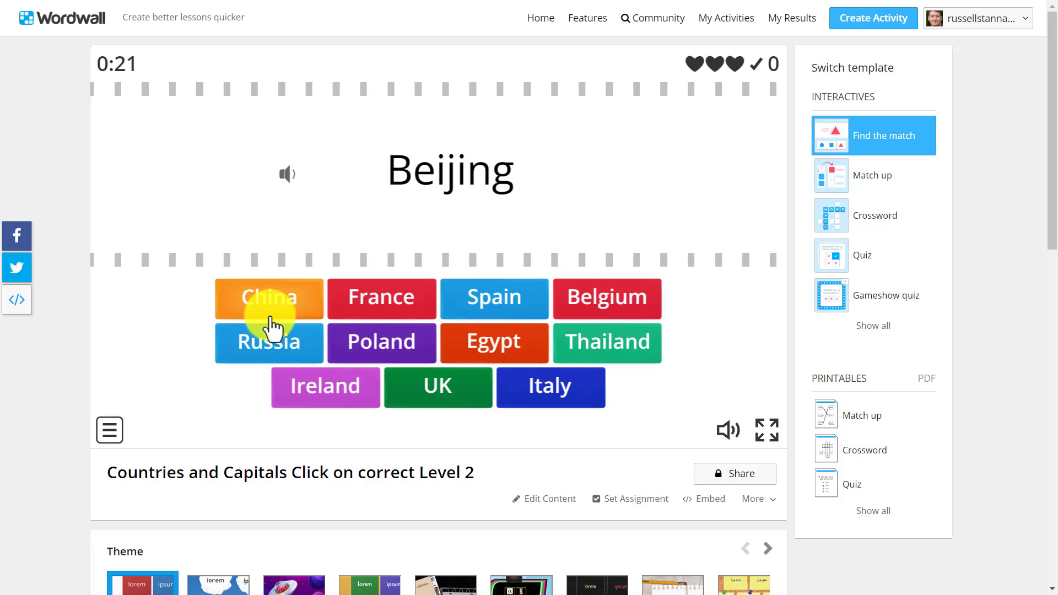
click(295, 303)
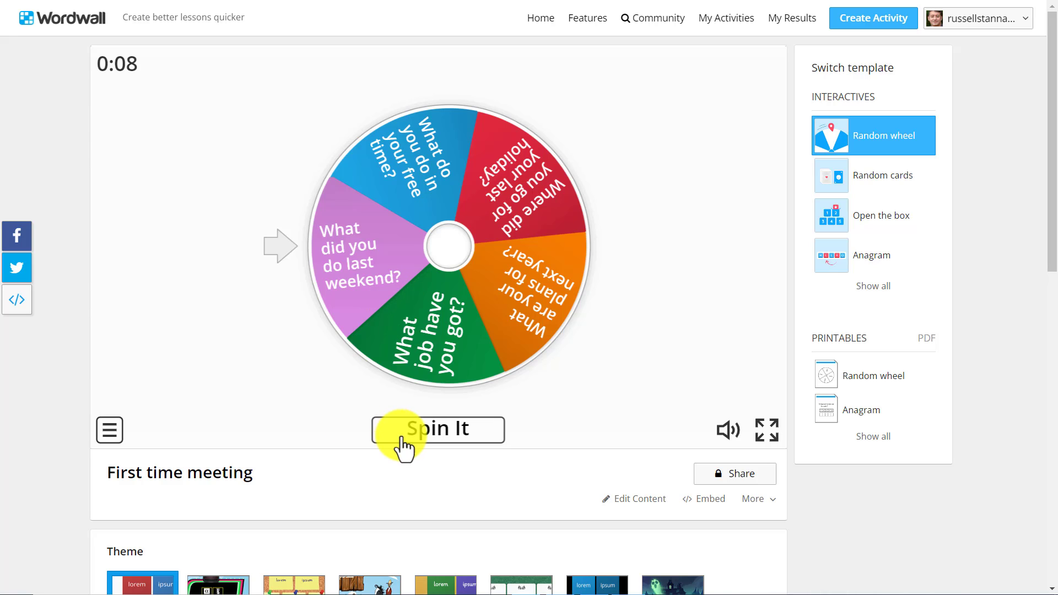
- Spin the First time meeting random wheel once and open the activity's content for editing
click(420, 447)
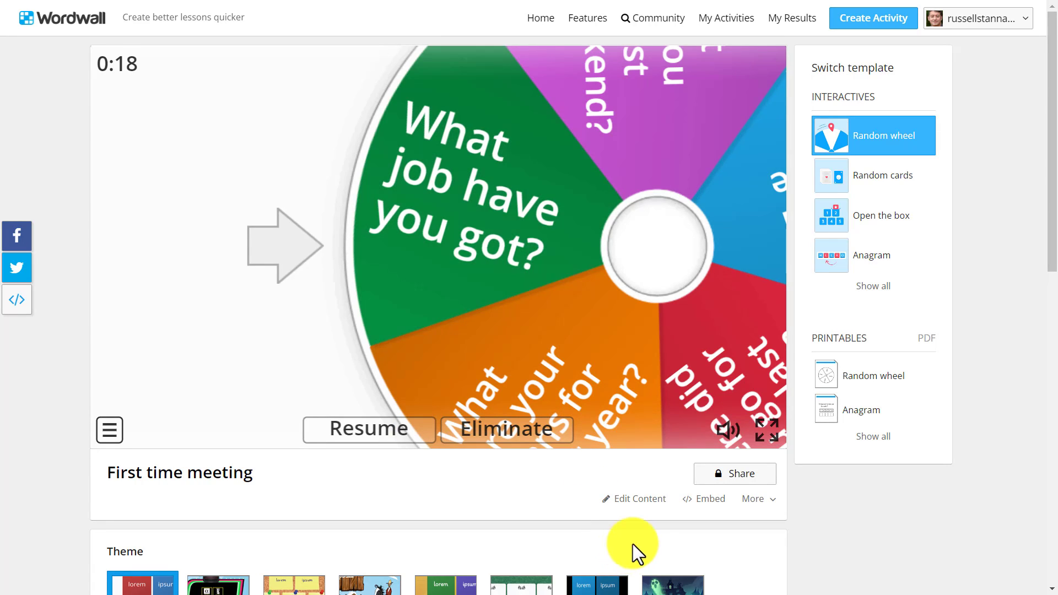
click(642, 500)
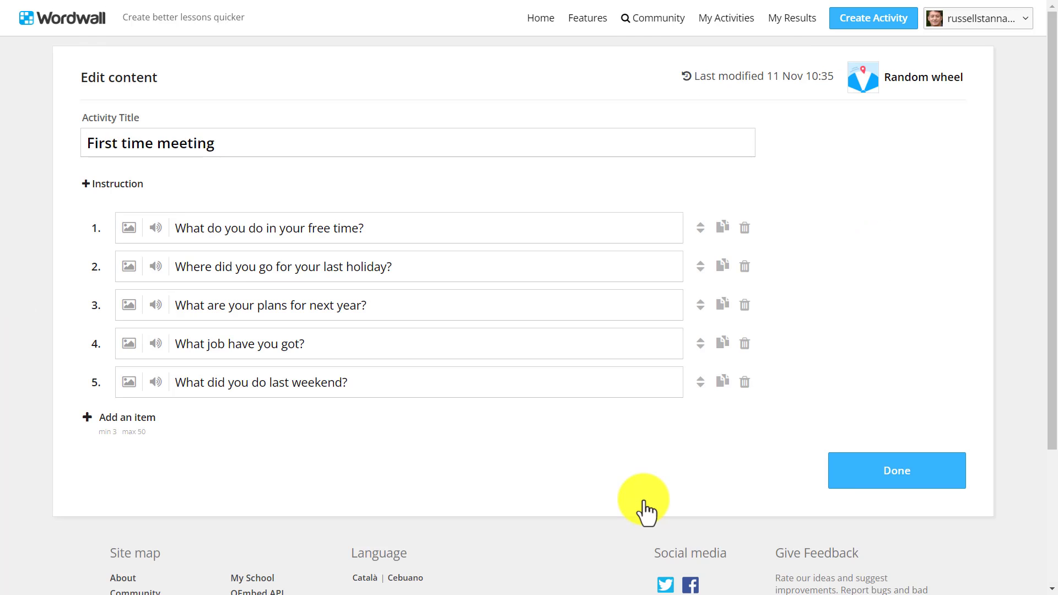
- Add an English (GB) male-voice sound to the first question, using its text "What do you do in your free time?"
click(155, 228)
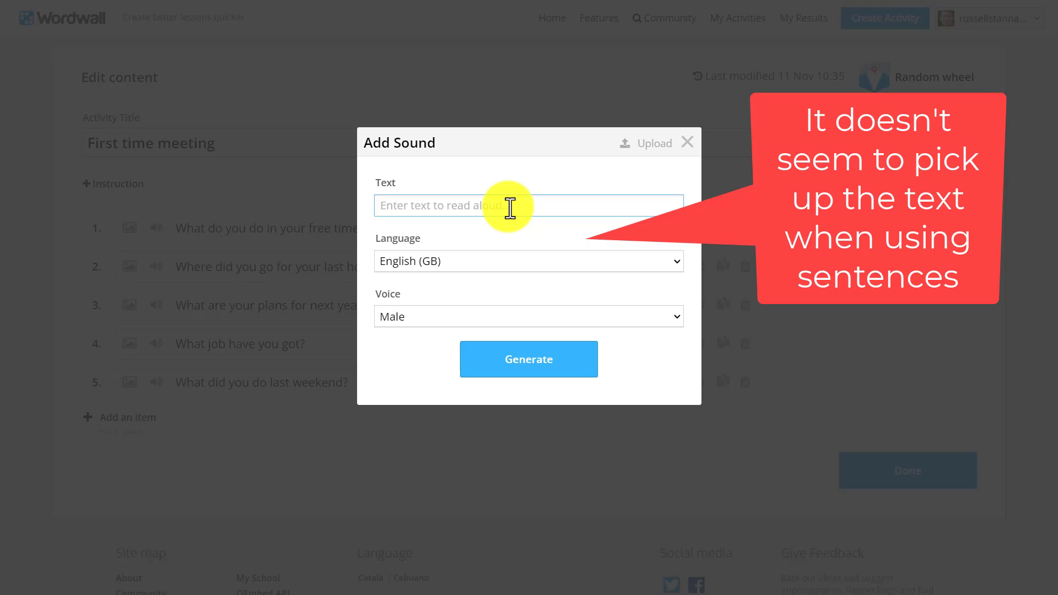
click(687, 142)
click(373, 232)
drag(373, 231, 163, 237)
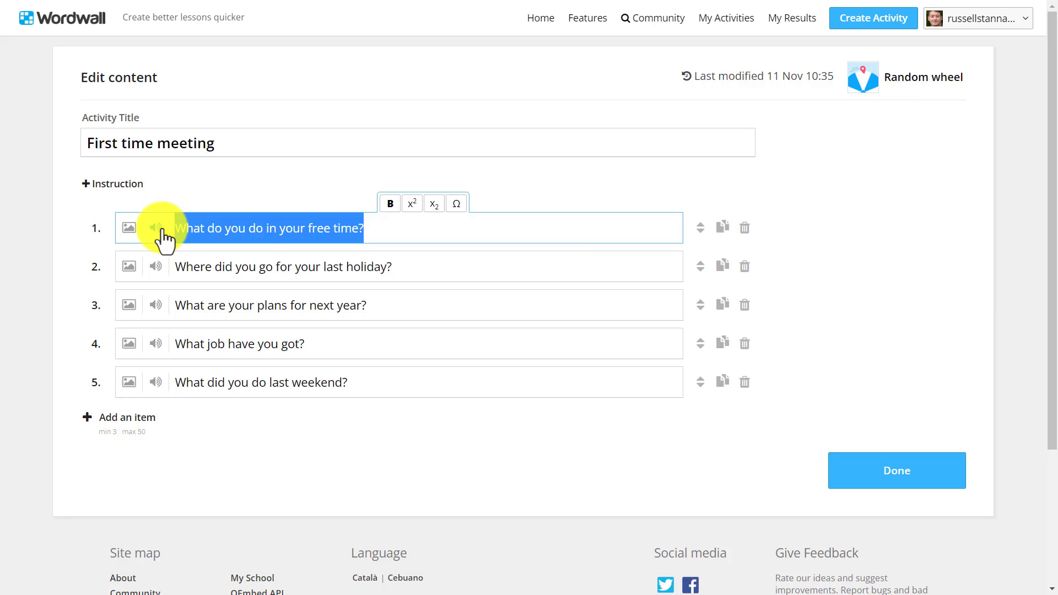
click(161, 230)
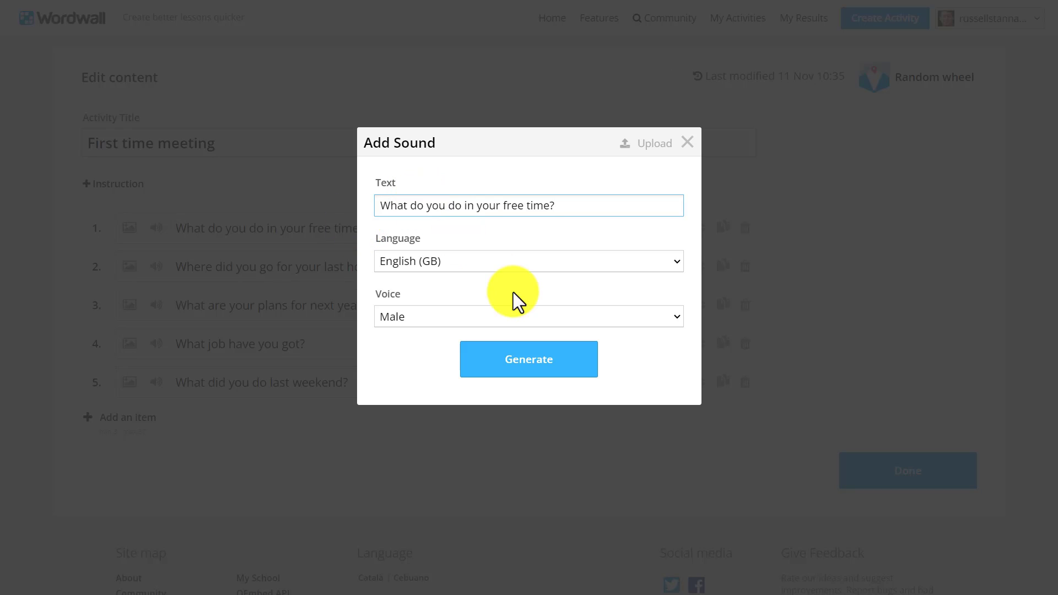
click(528, 361)
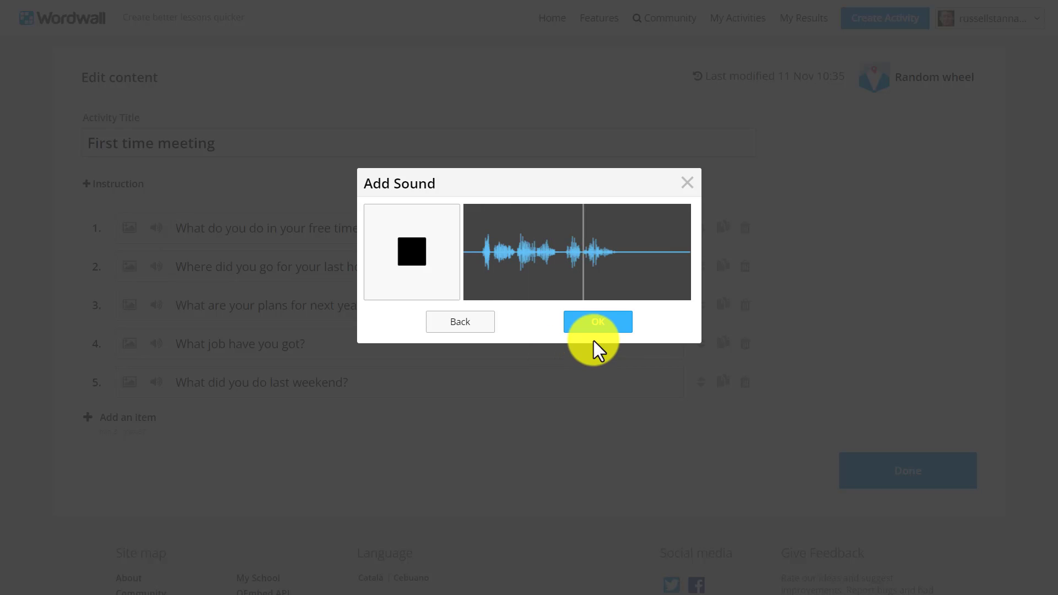
click(597, 325)
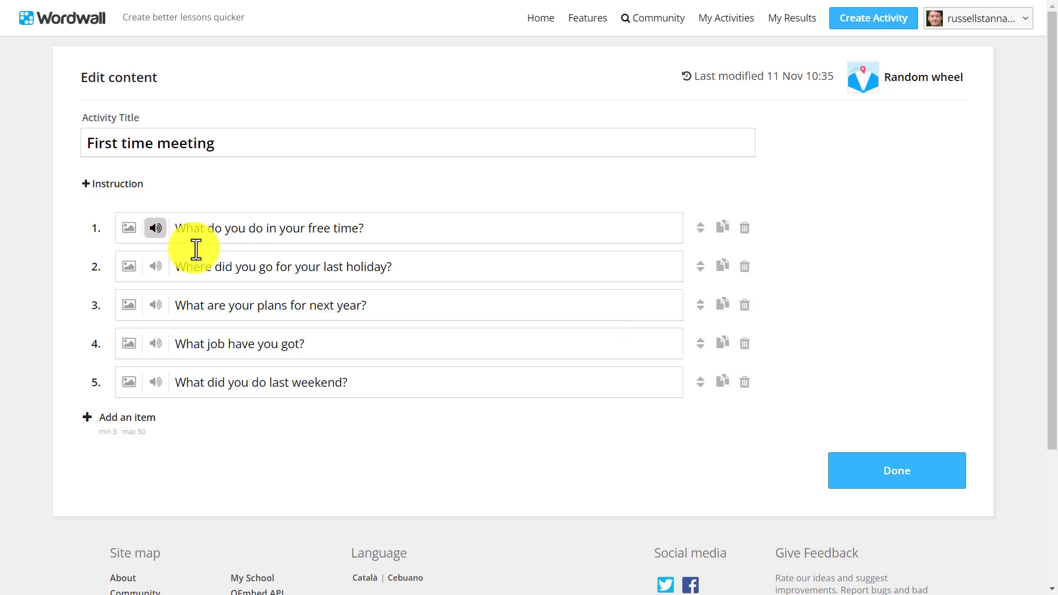
- Add an English (GB) male-voice sound to the second question, using its text "Where did you go for your last holiday?"
click(398, 267)
drag(397, 269, 164, 255)
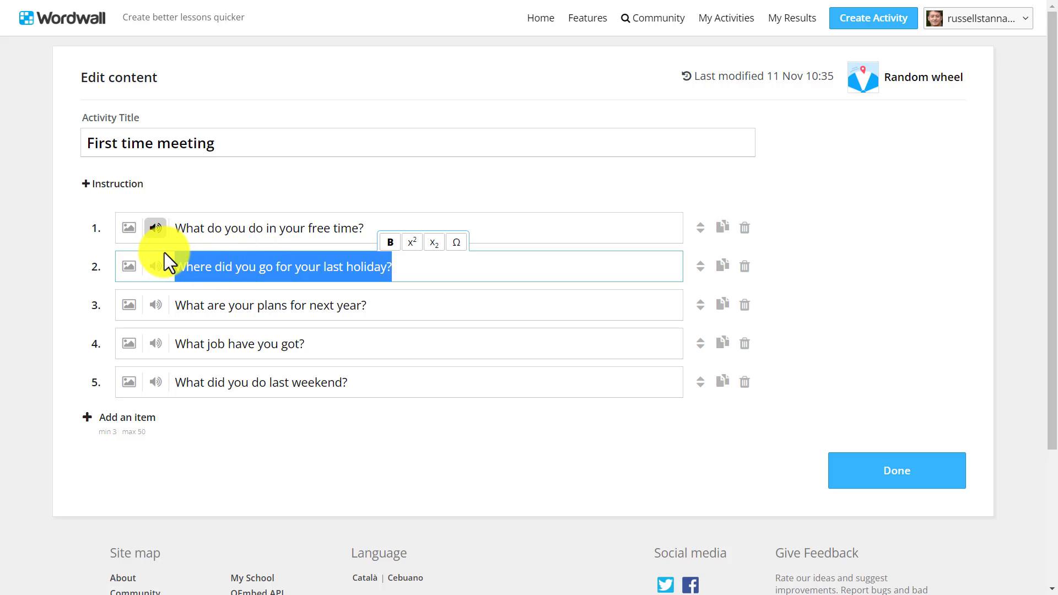
click(156, 266)
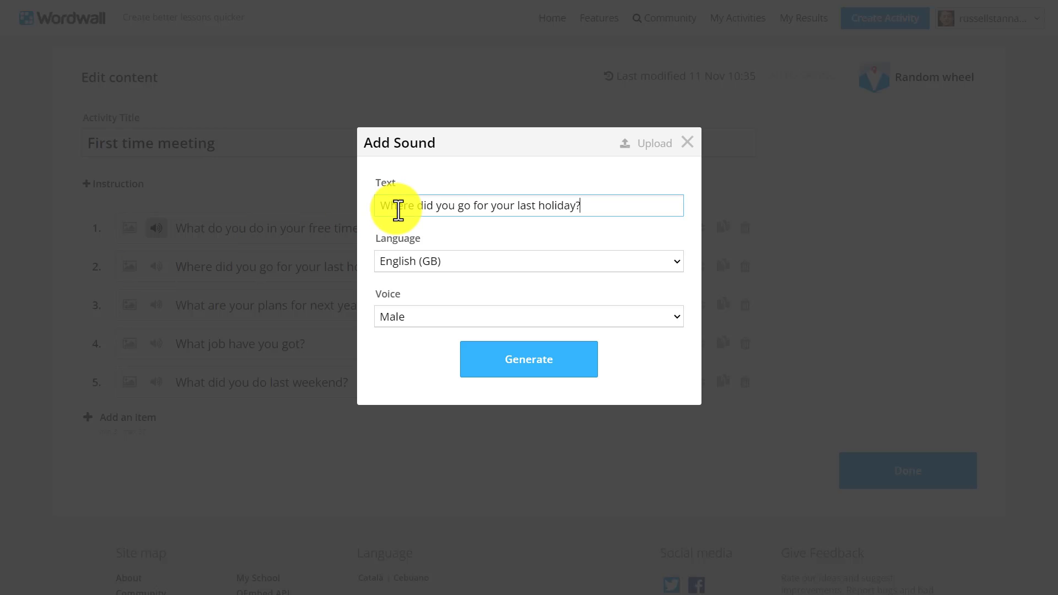
click(519, 363)
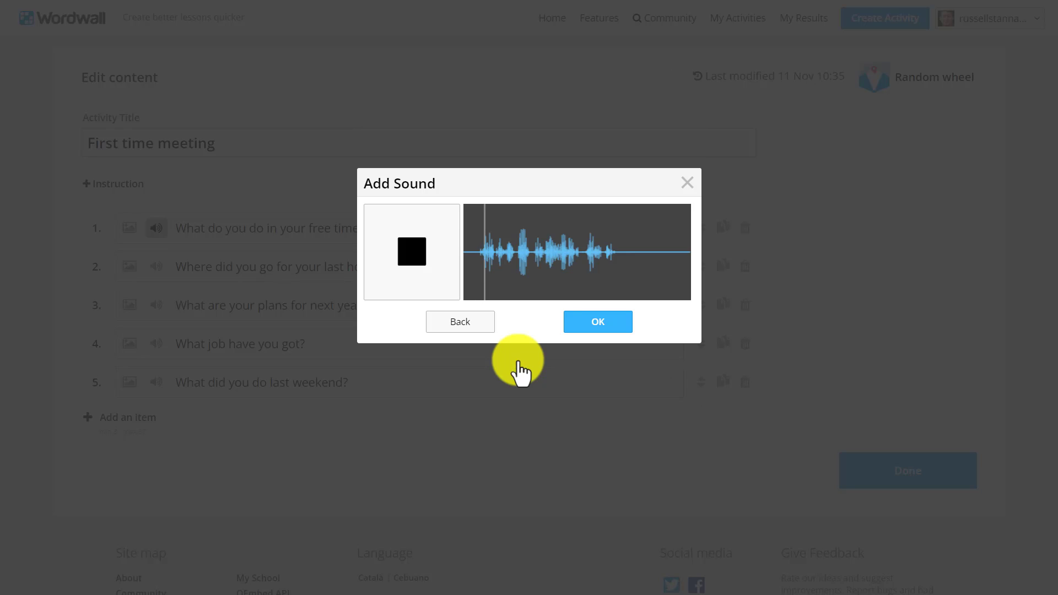
click(602, 326)
- Add an English (GB) male-voice sound to the third question, using its text "What are your plans for next year?"
drag(402, 304, 192, 320)
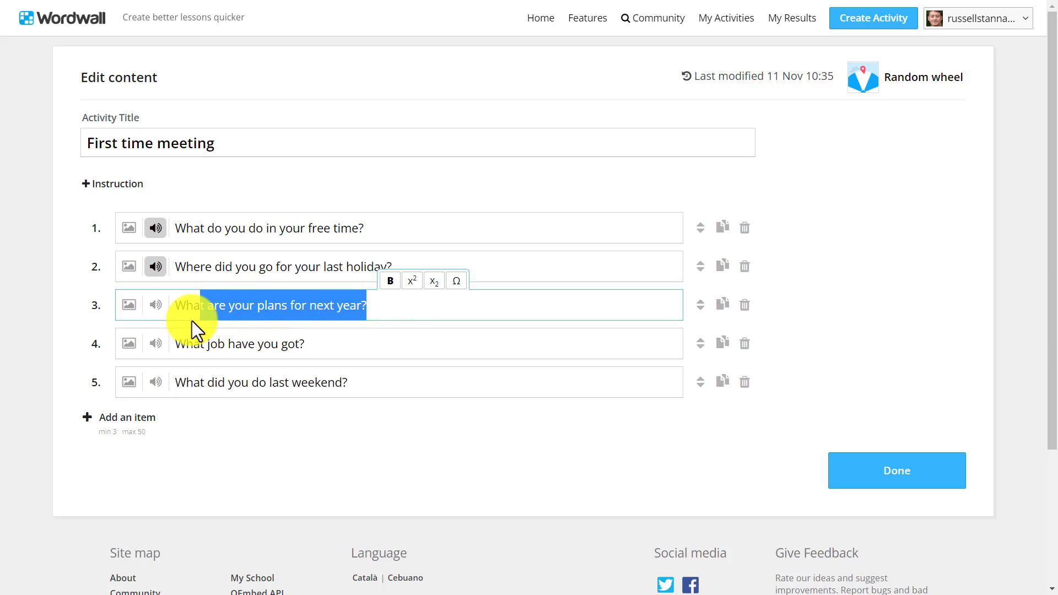
click(155, 308)
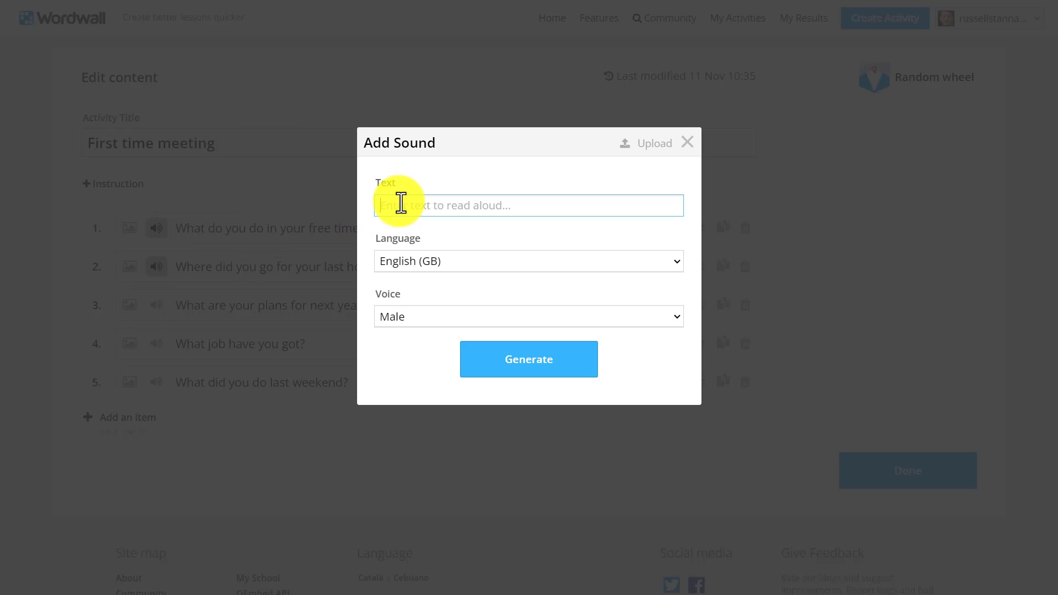
click(550, 366)
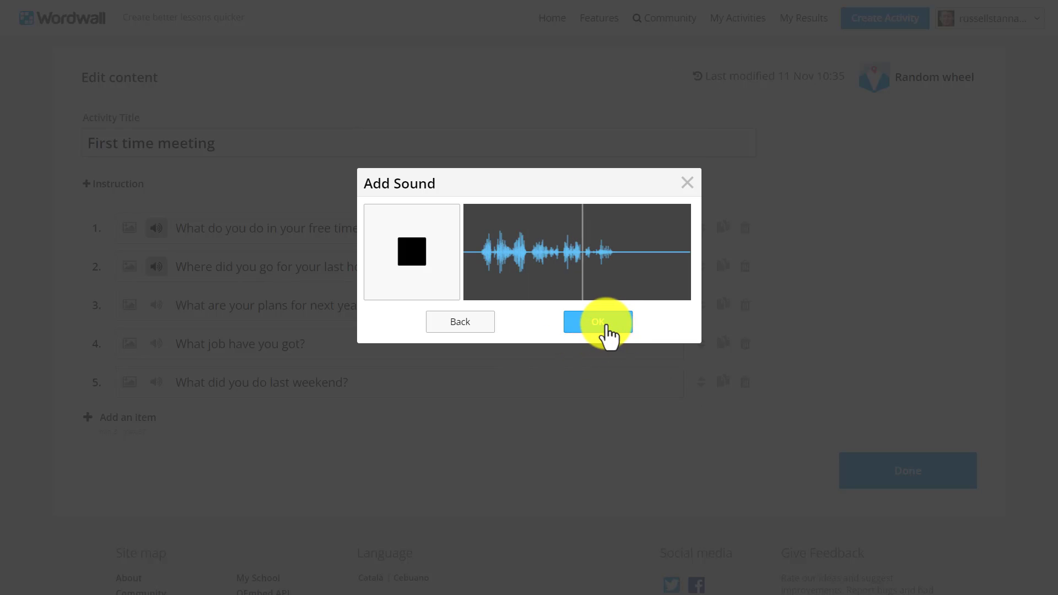
click(607, 326)
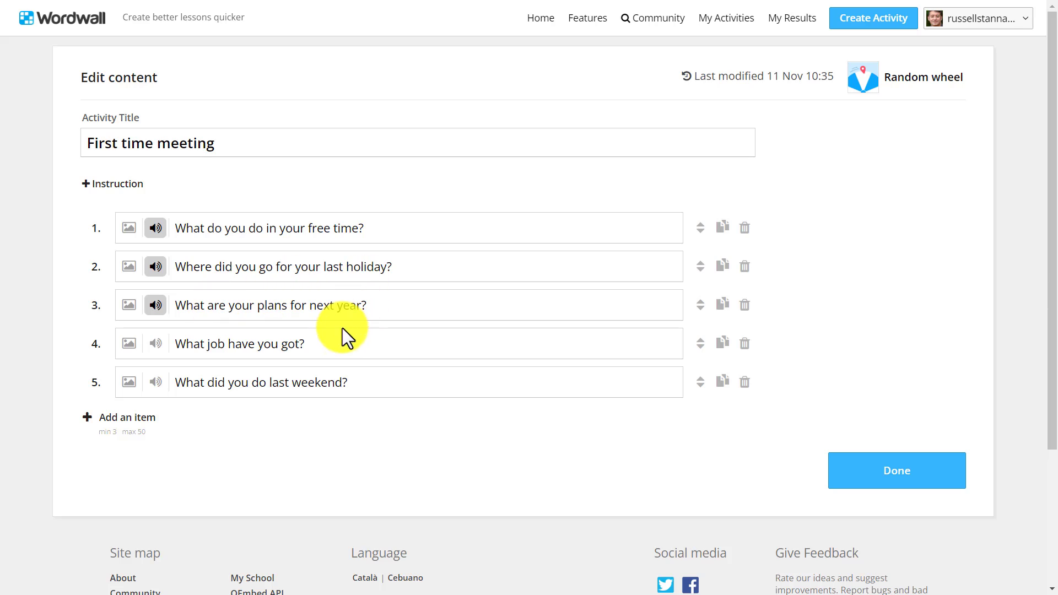
- Add an English (GB) male-voice sound to the fourth question, using its text "What job have you got?"
drag(328, 346, 148, 352)
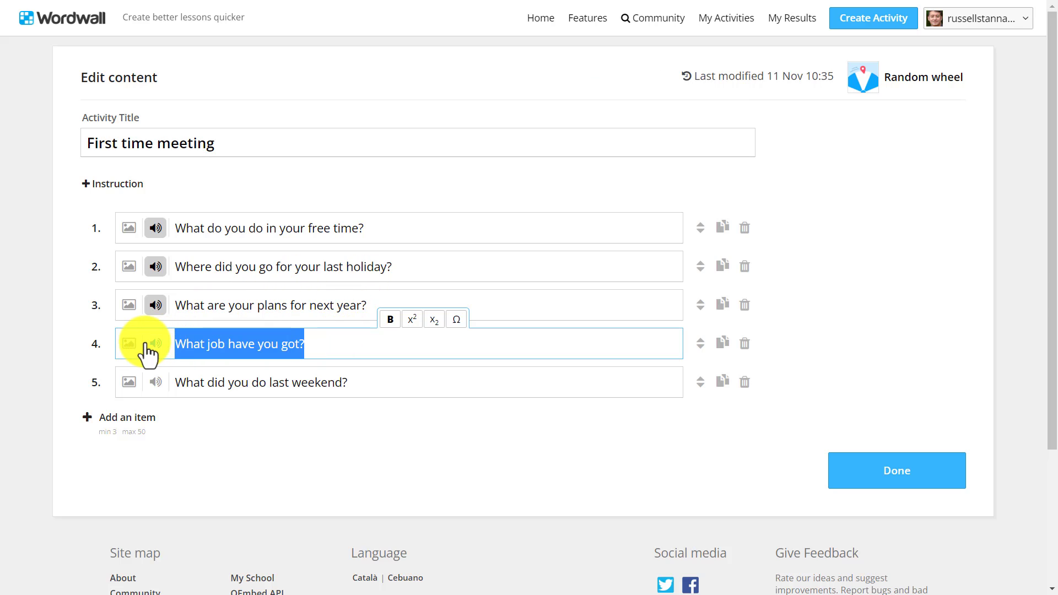
click(148, 342)
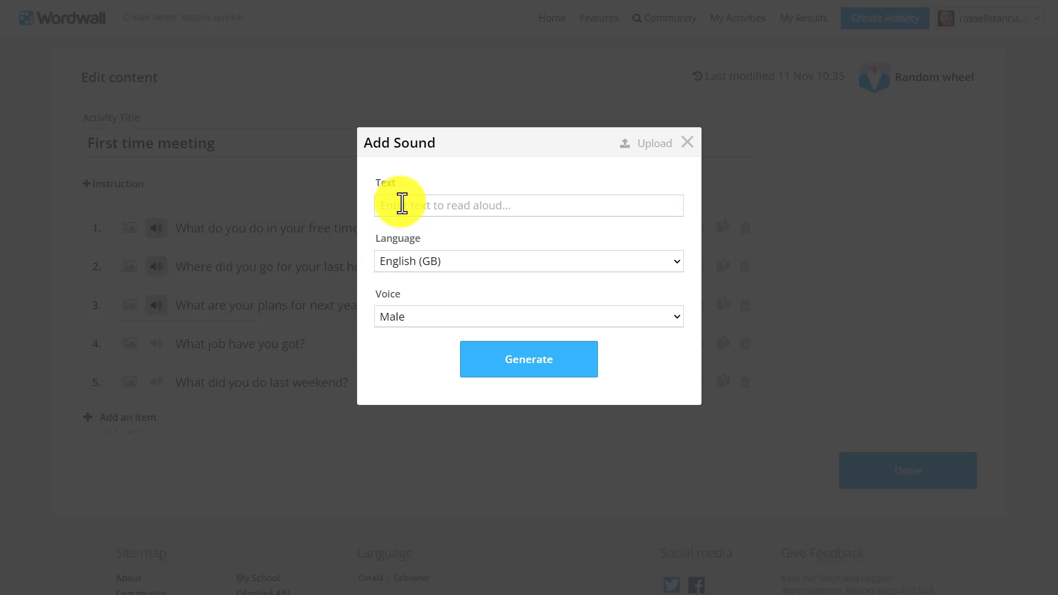
click(524, 368)
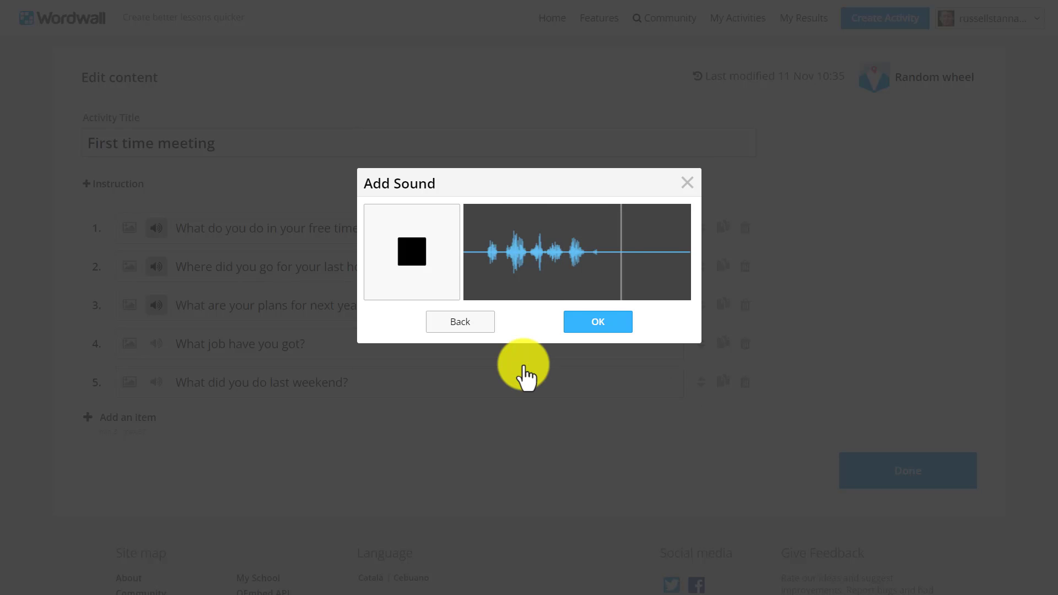
click(591, 325)
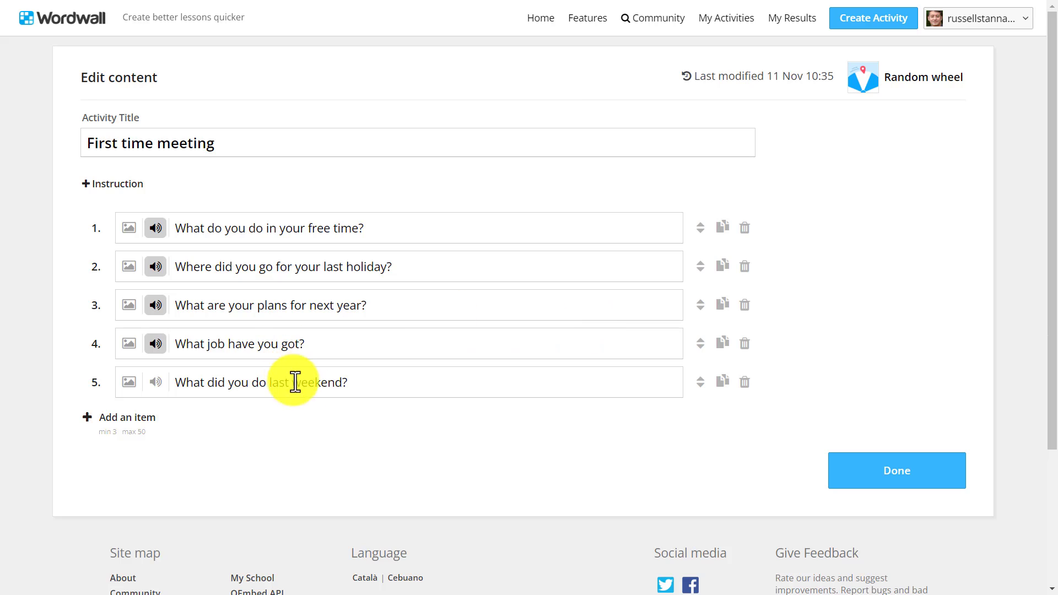
- Add an English (GB) male-voice sound to the fifth question, using its text "What did you do last weekend?"
drag(349, 380, 162, 393)
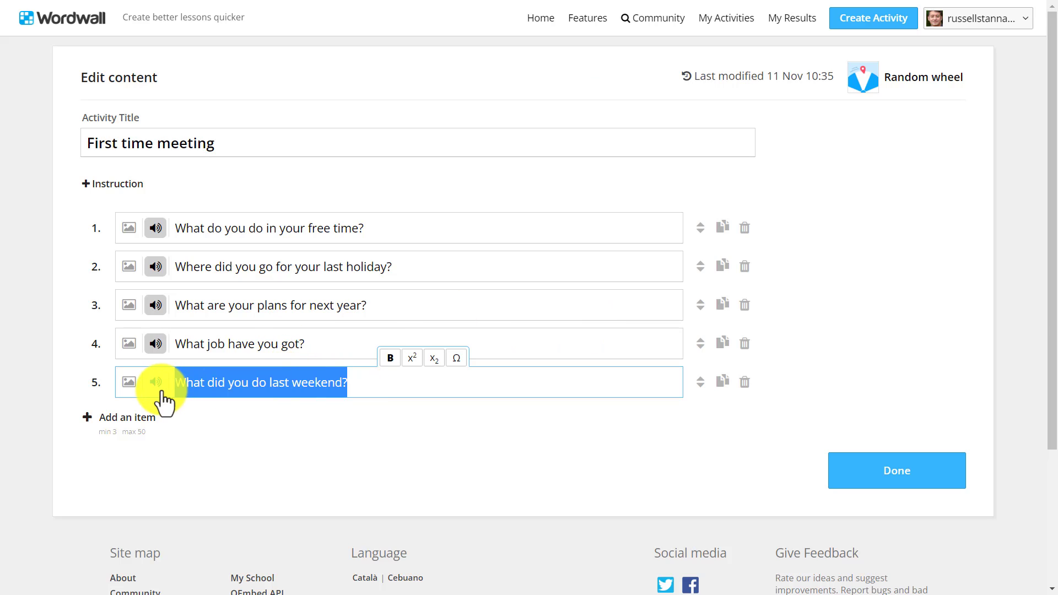
click(156, 382)
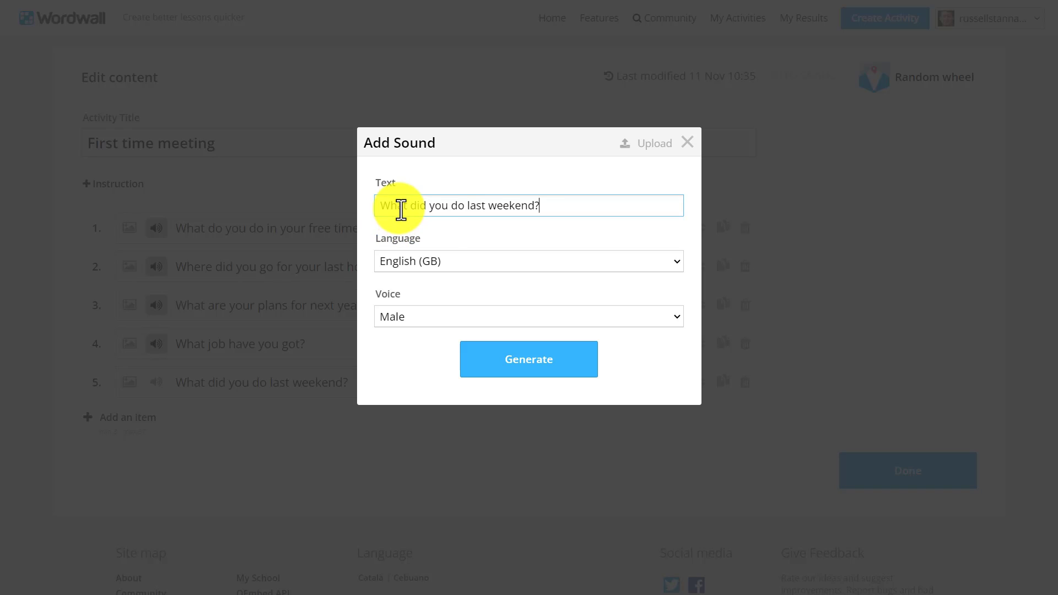
click(530, 368)
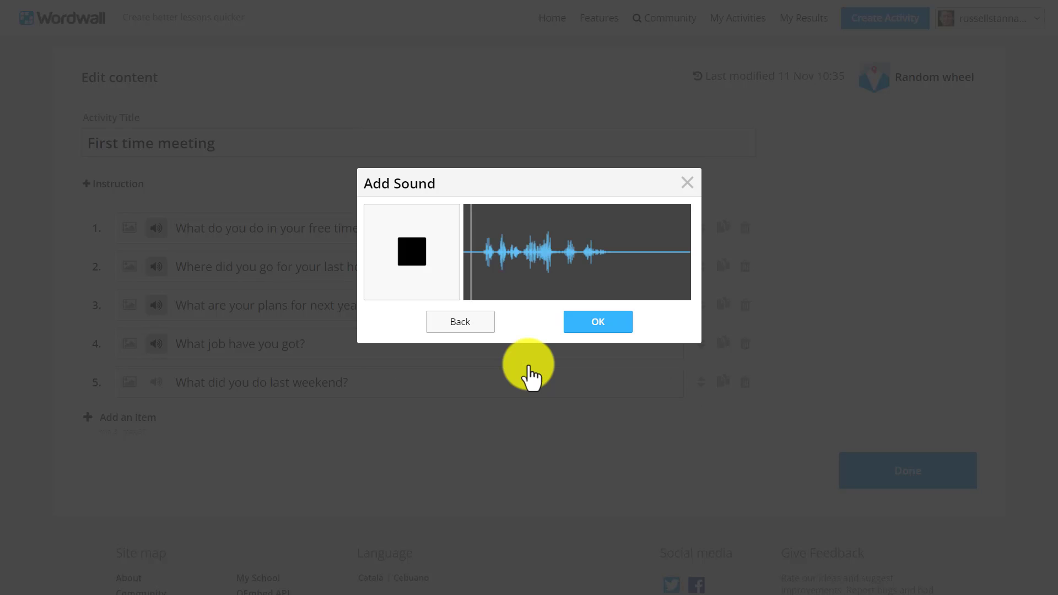
click(596, 322)
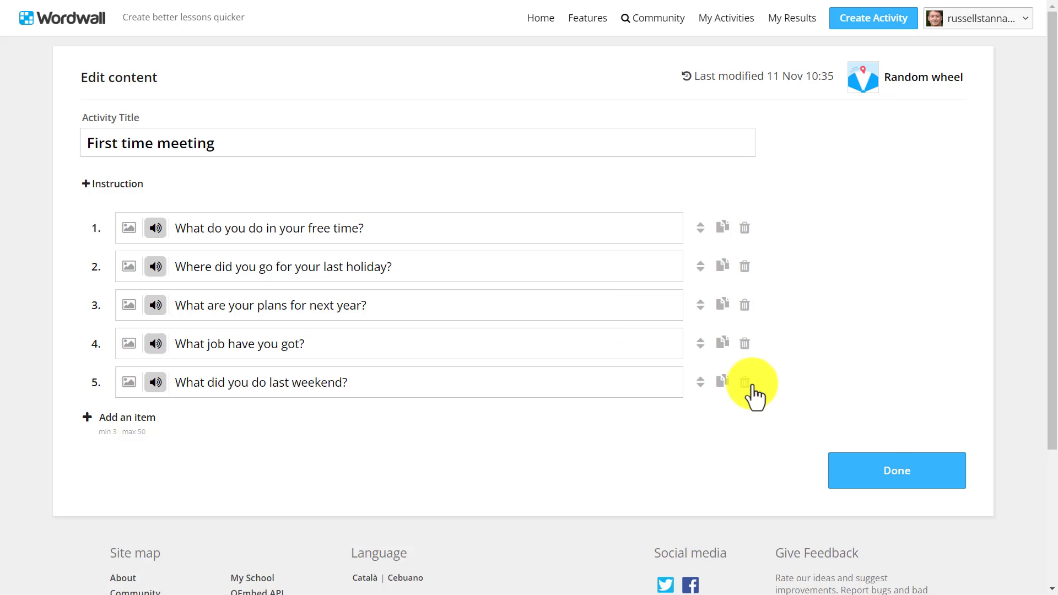
- Finish editing the First time meeting activity, start it and spin the wheel once
click(914, 471)
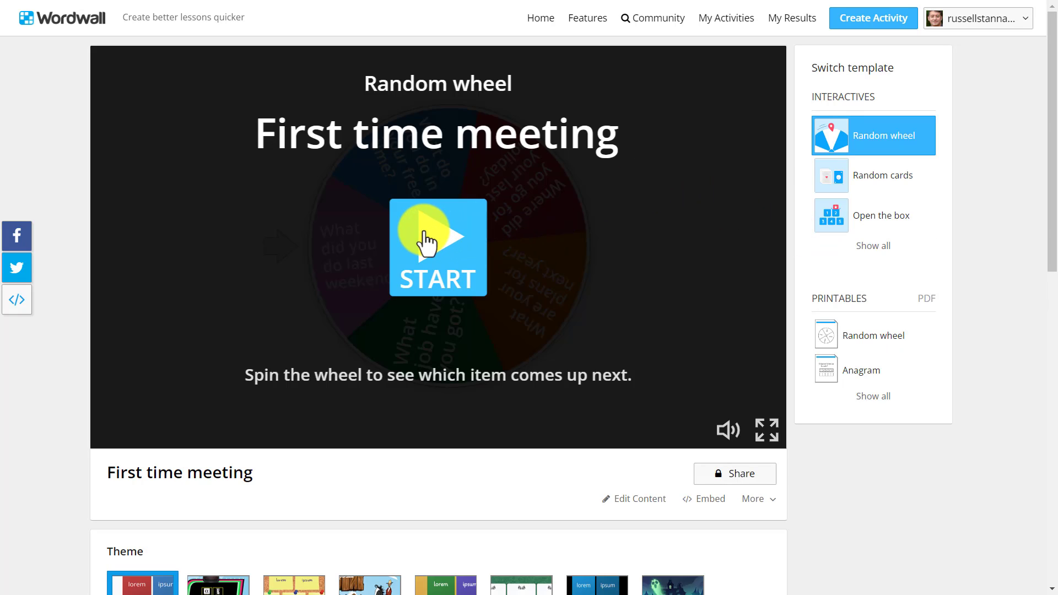
click(426, 240)
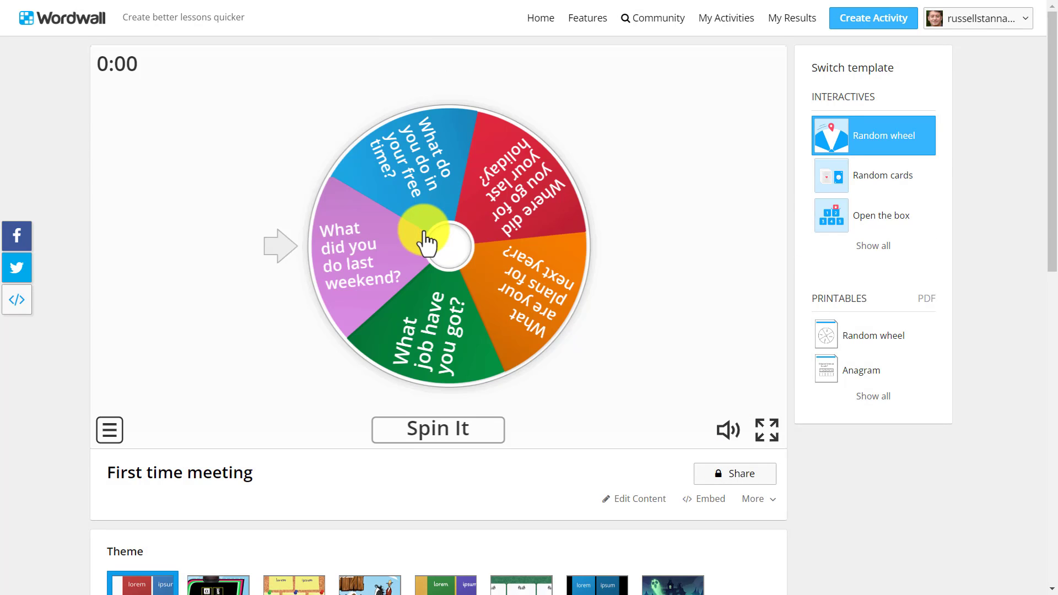
click(420, 431)
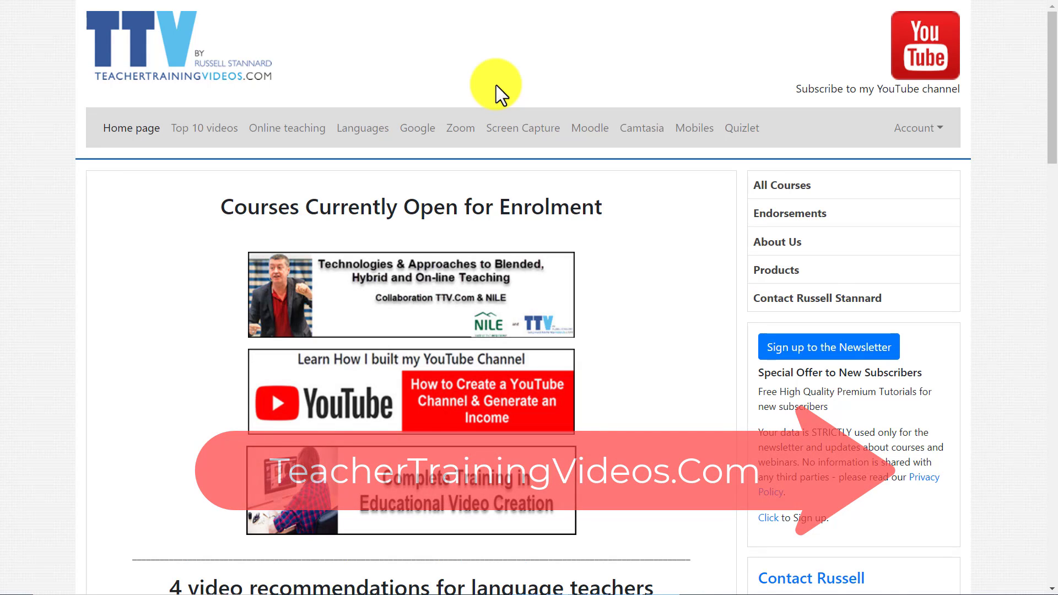
drag(1051, 93, 1053, 155)
drag(1052, 195, 1047, 40)
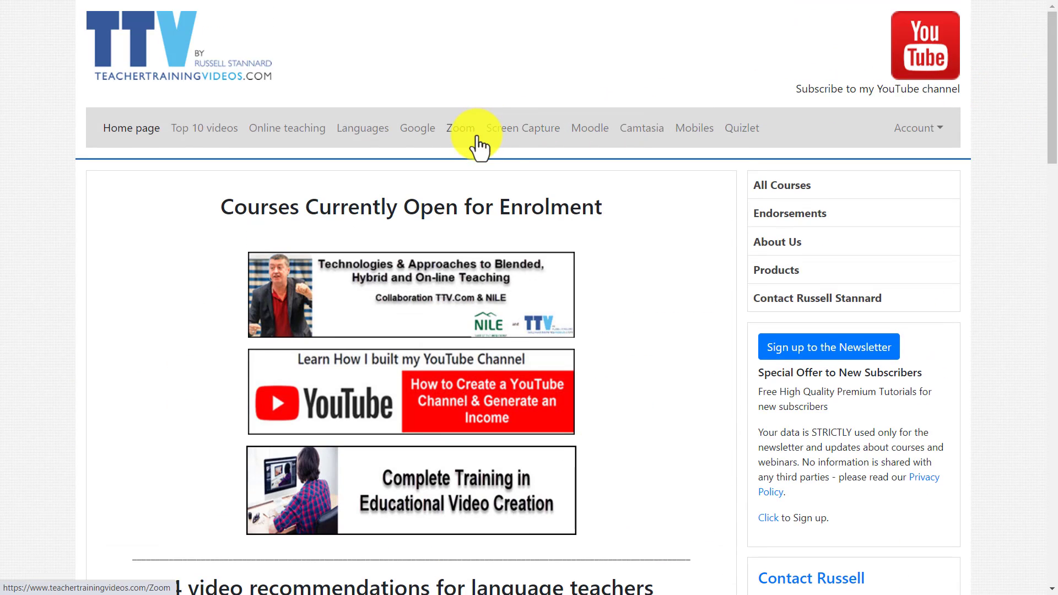
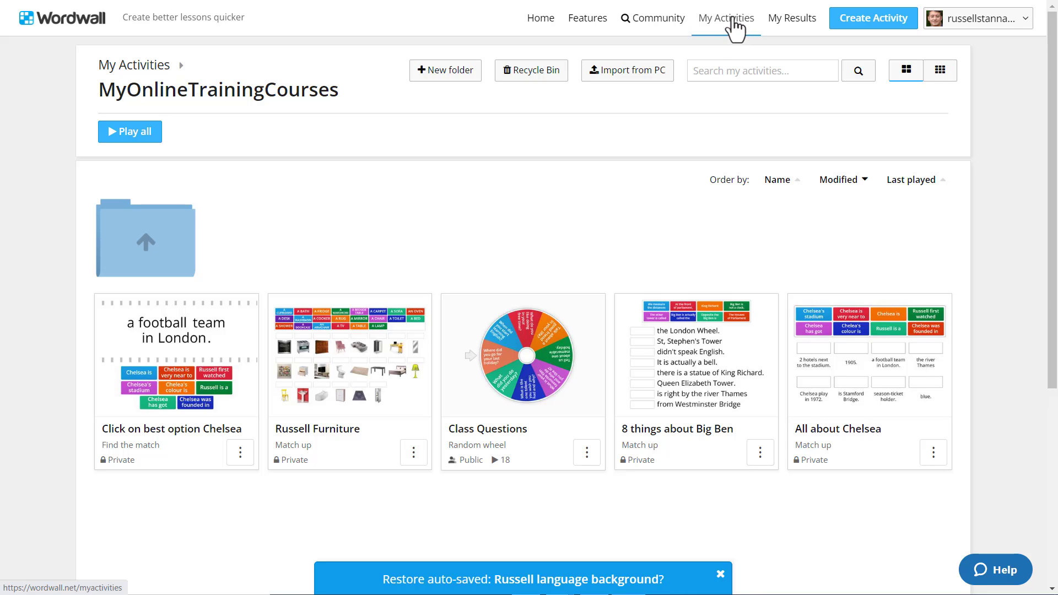
- Open the Quel temps fait-il group sort activity from the French folder of My Activities for content editing
click(734, 24)
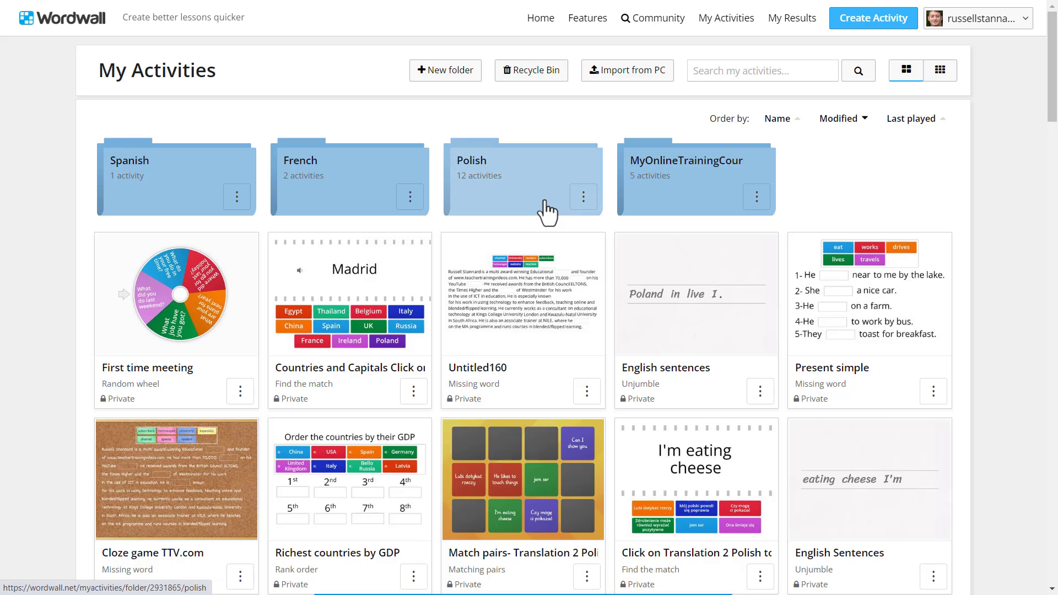
click(357, 184)
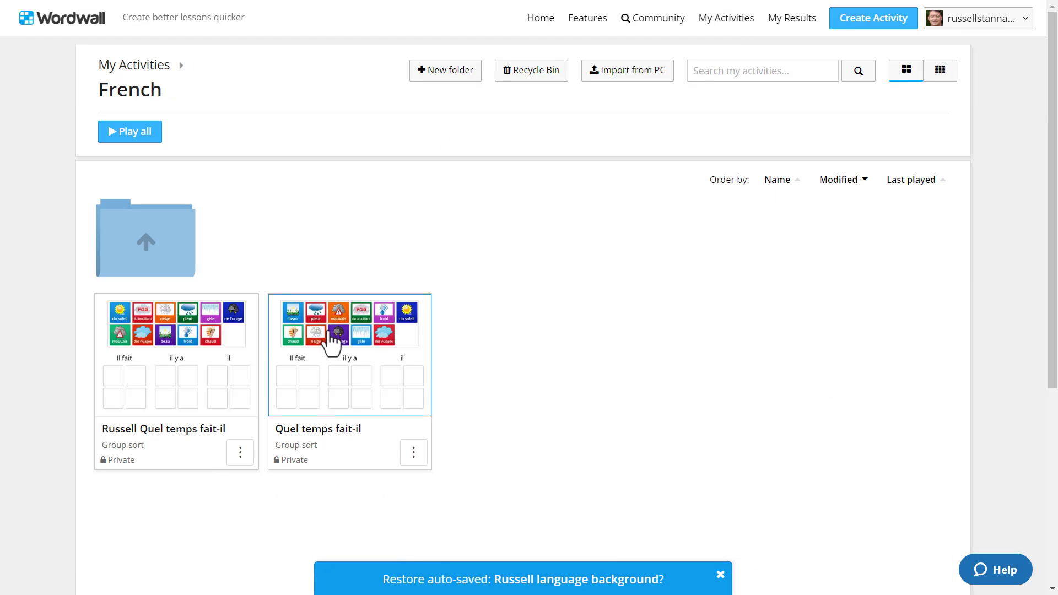
click(330, 337)
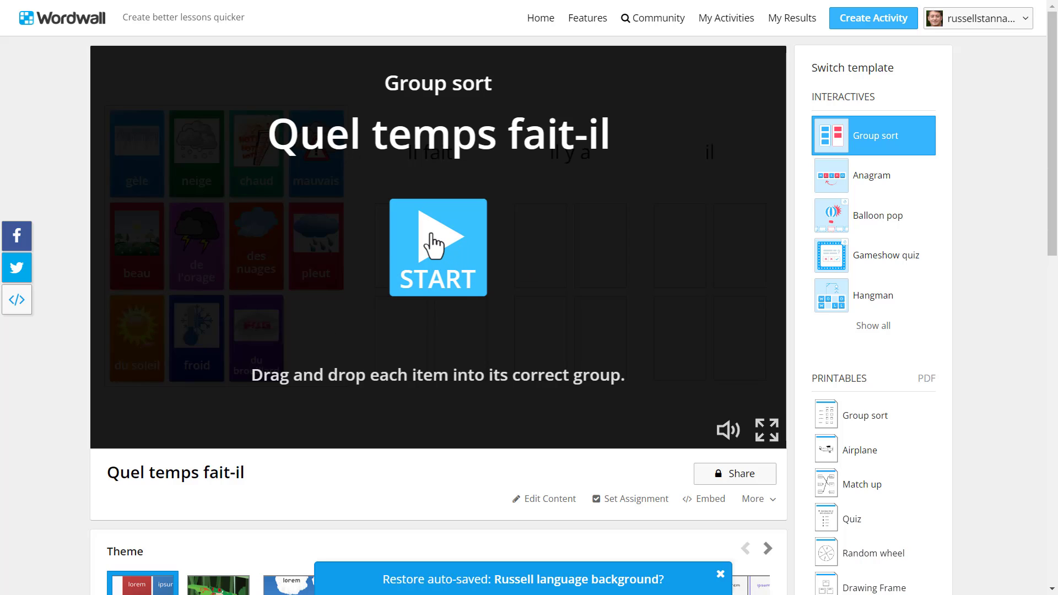
click(548, 504)
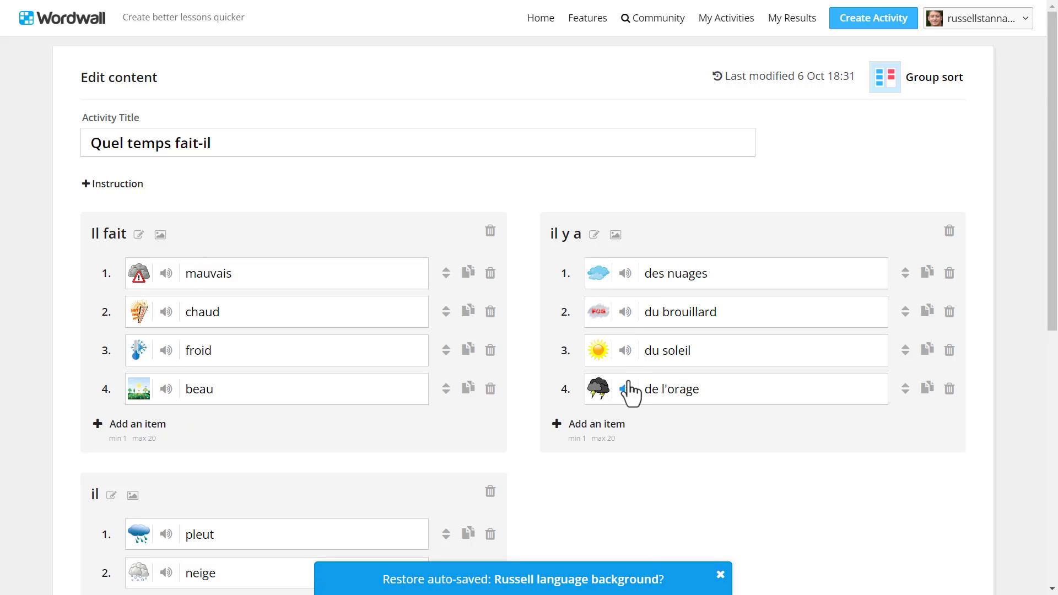
- Generate and add a Français (FR) male-voice sound for the "des nuages" item in the "il y a" group
click(623, 275)
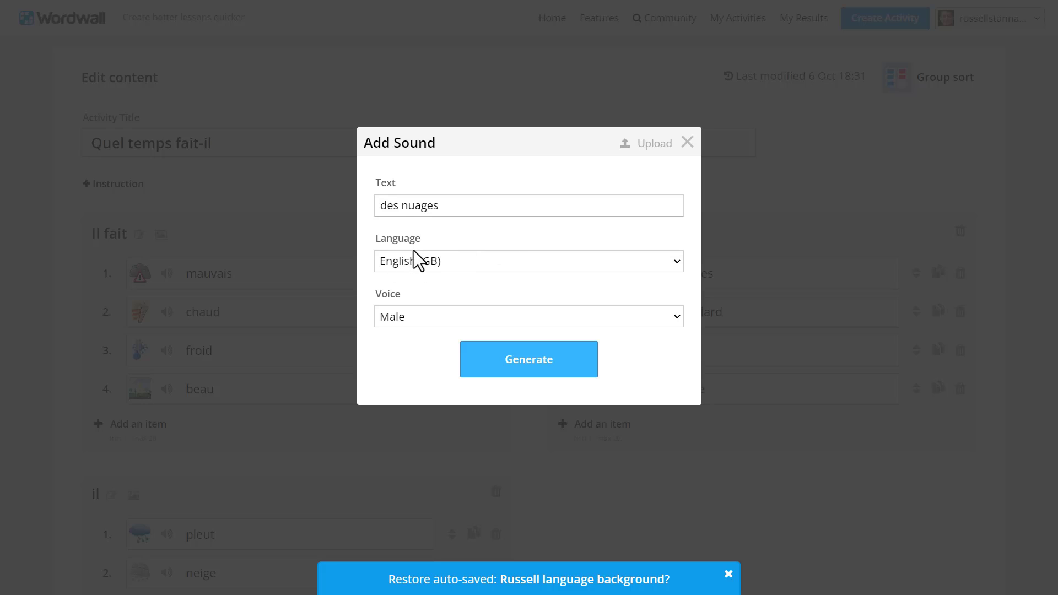
click(677, 262)
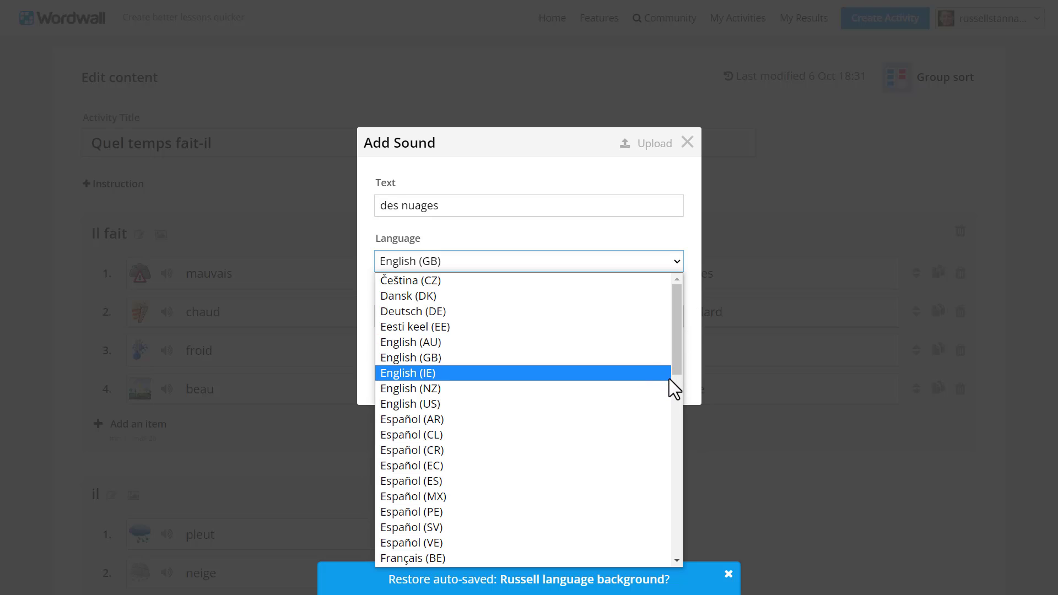
click(664, 428)
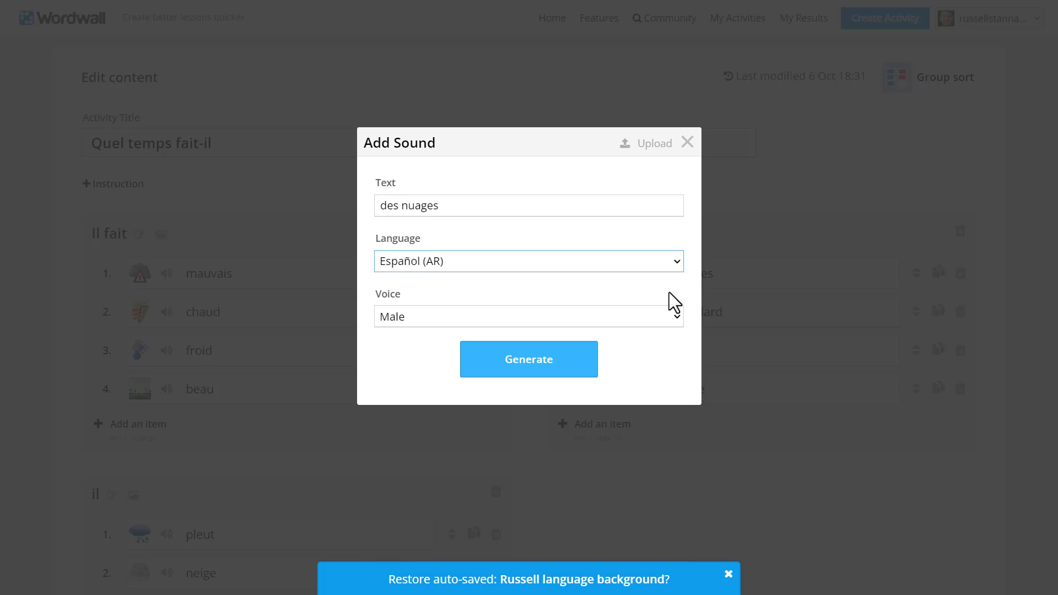
click(677, 262)
drag(682, 312, 666, 366)
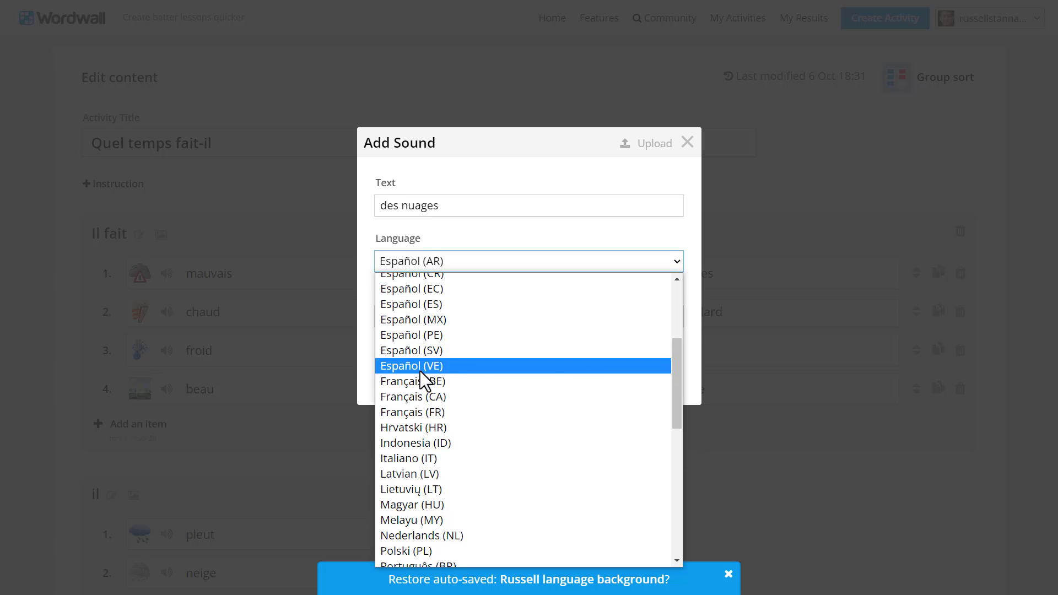
click(413, 412)
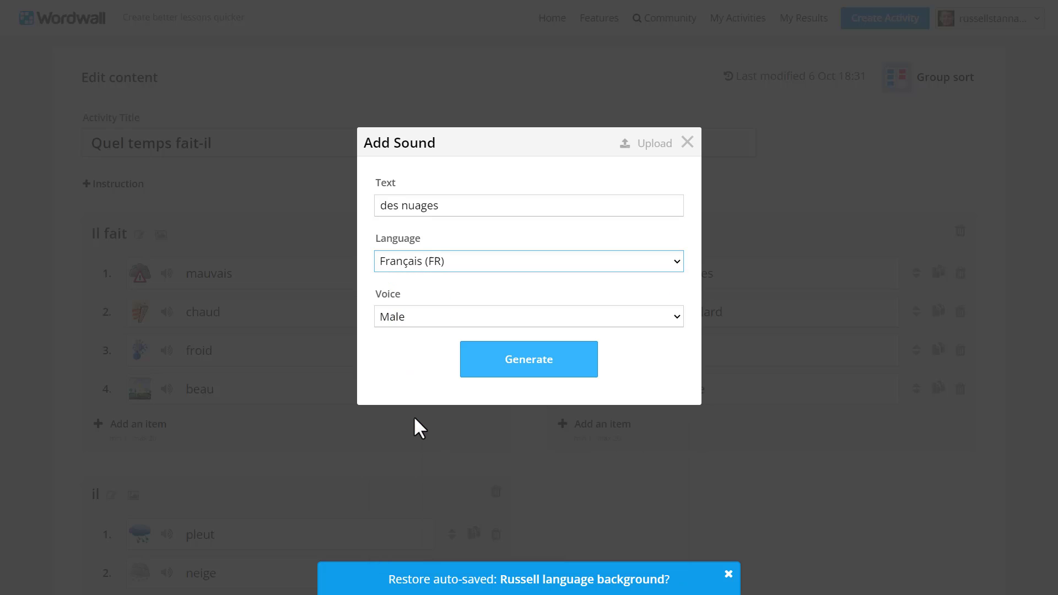
click(526, 358)
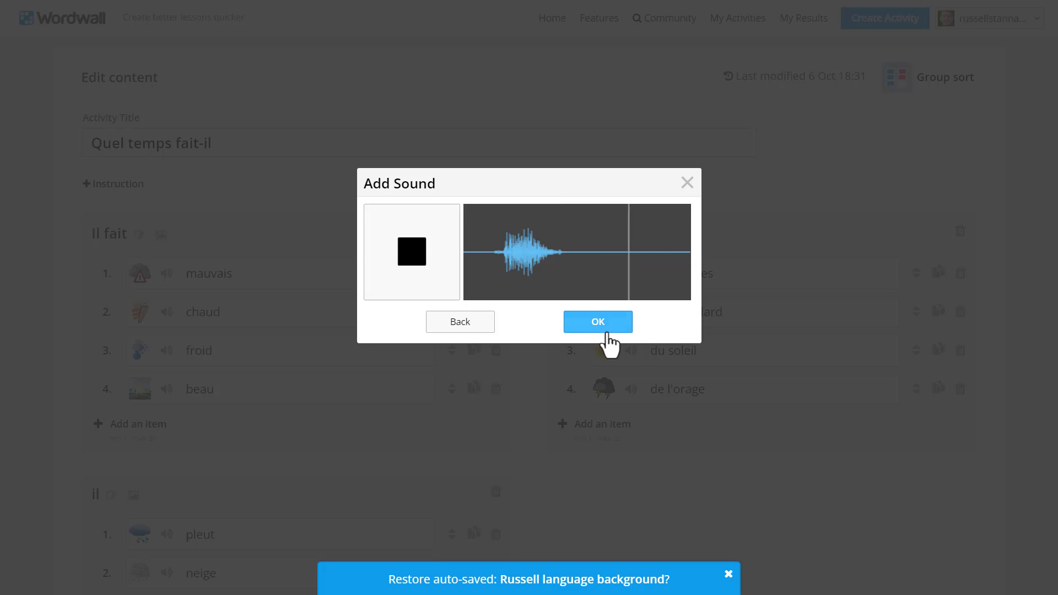
click(598, 322)
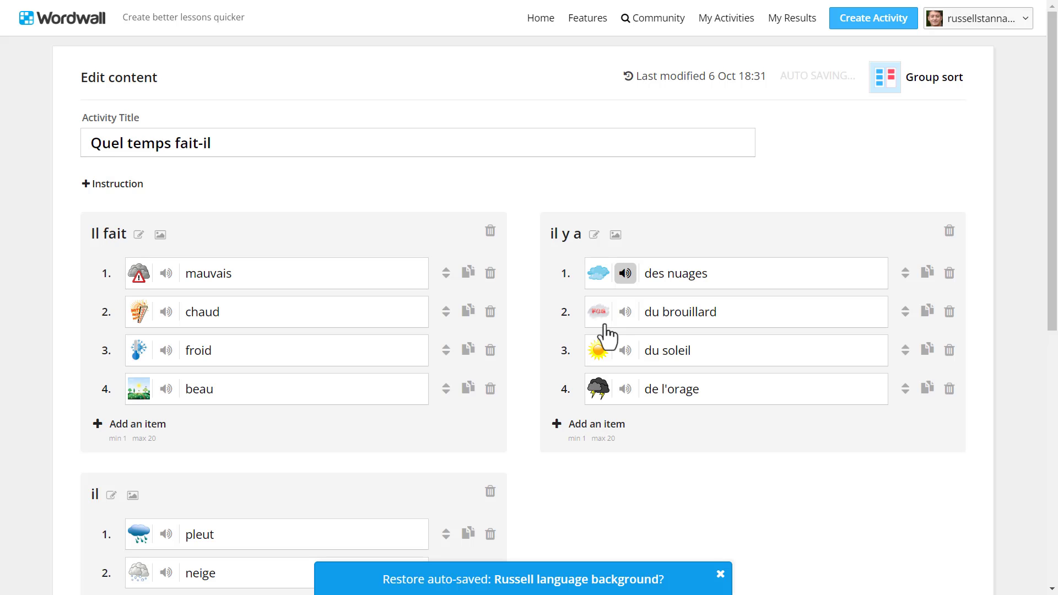
- Check the default sound language for "du brouillard" without adding a sound, and switch the site's display language to Français
click(626, 313)
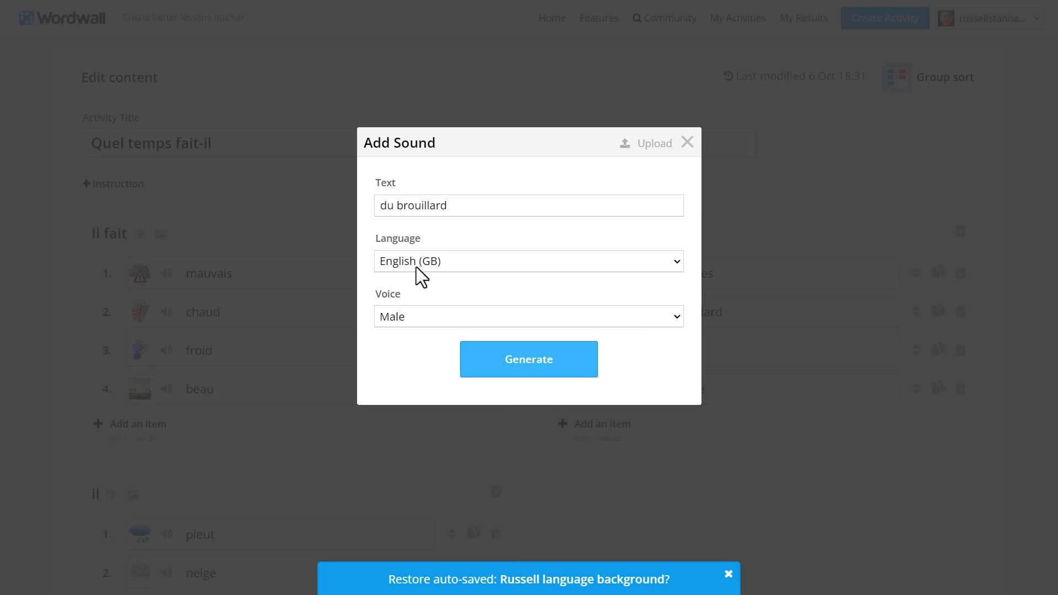
click(685, 146)
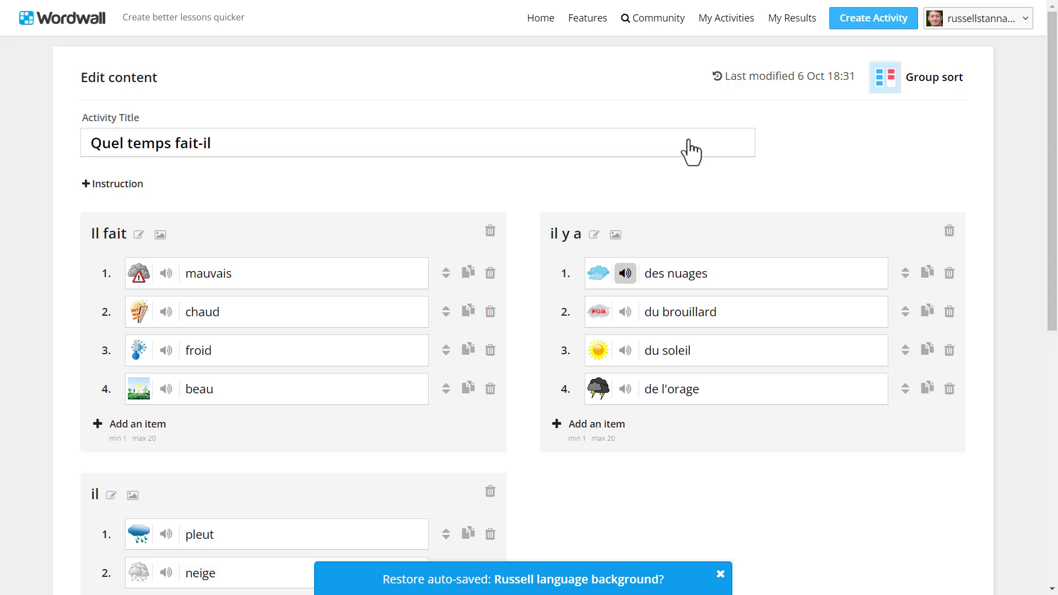
drag(1052, 154, 1054, 477)
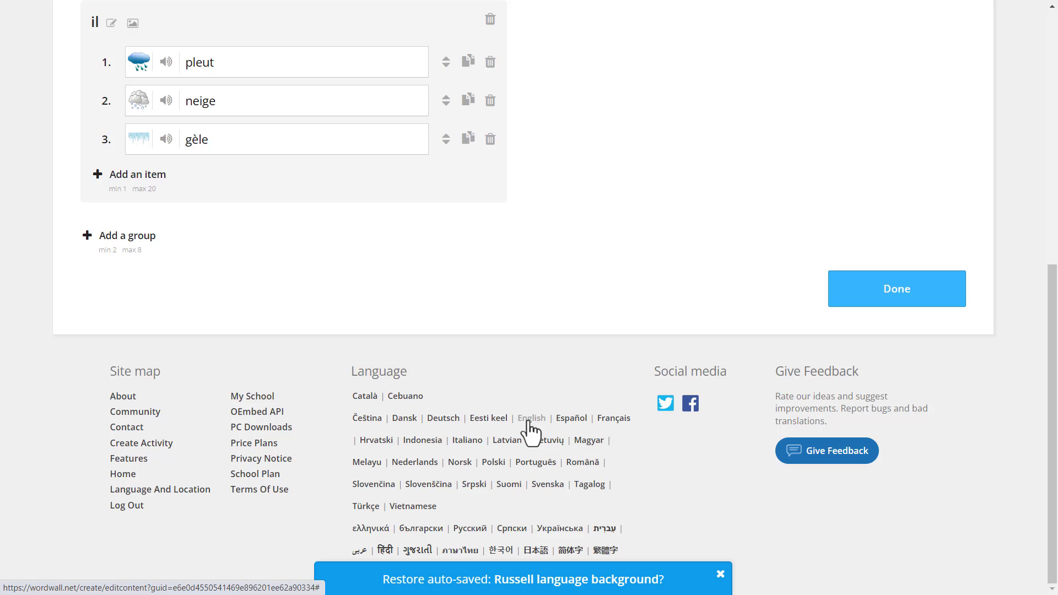
click(626, 427)
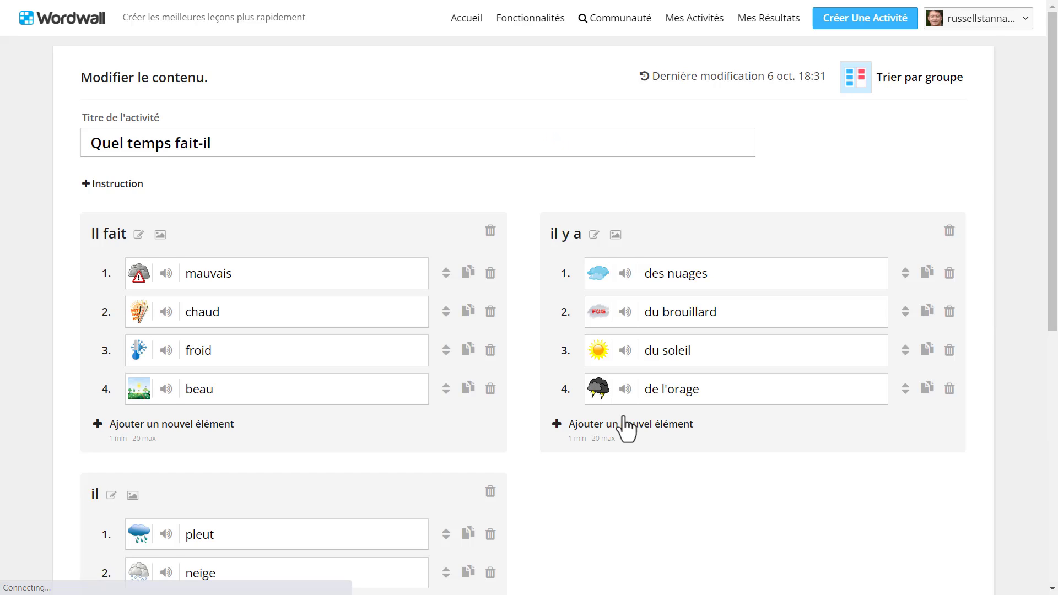
- Generate and add a Français (FR) male-voice sound for the "du soleil" item in the "il y a" group
click(624, 350)
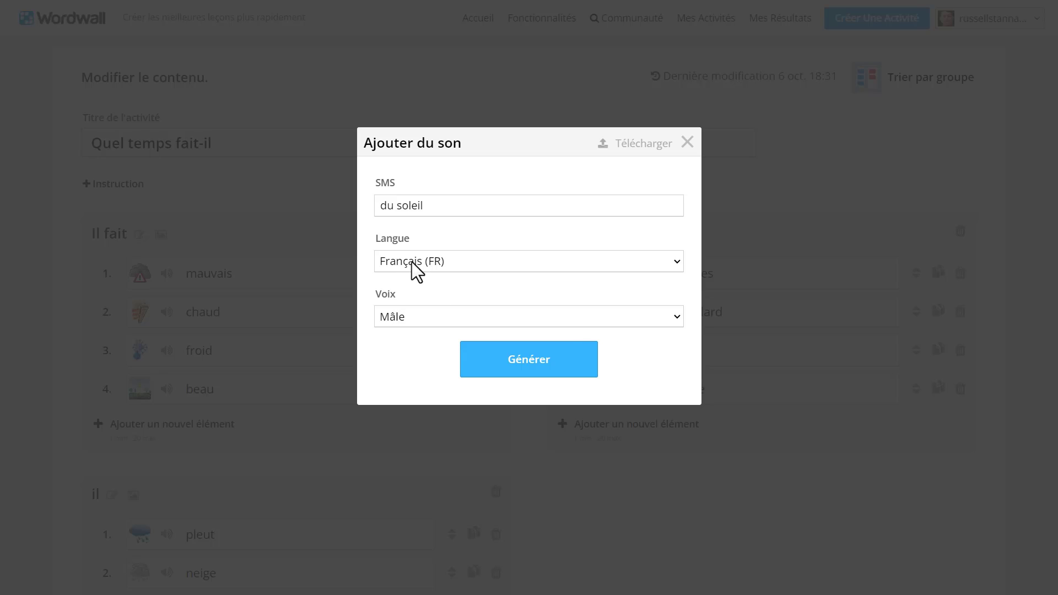
click(537, 366)
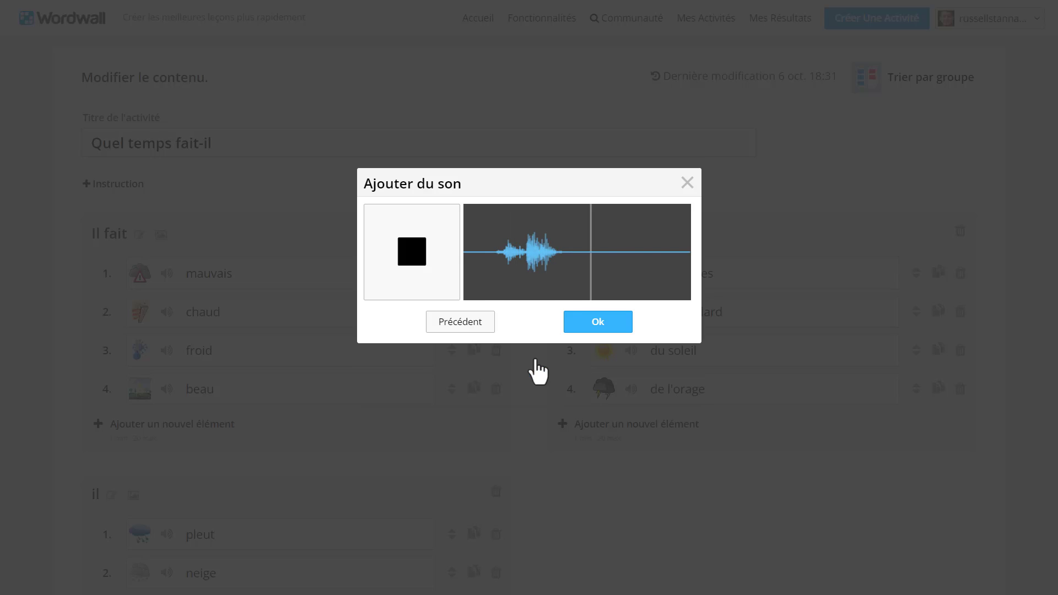
click(589, 322)
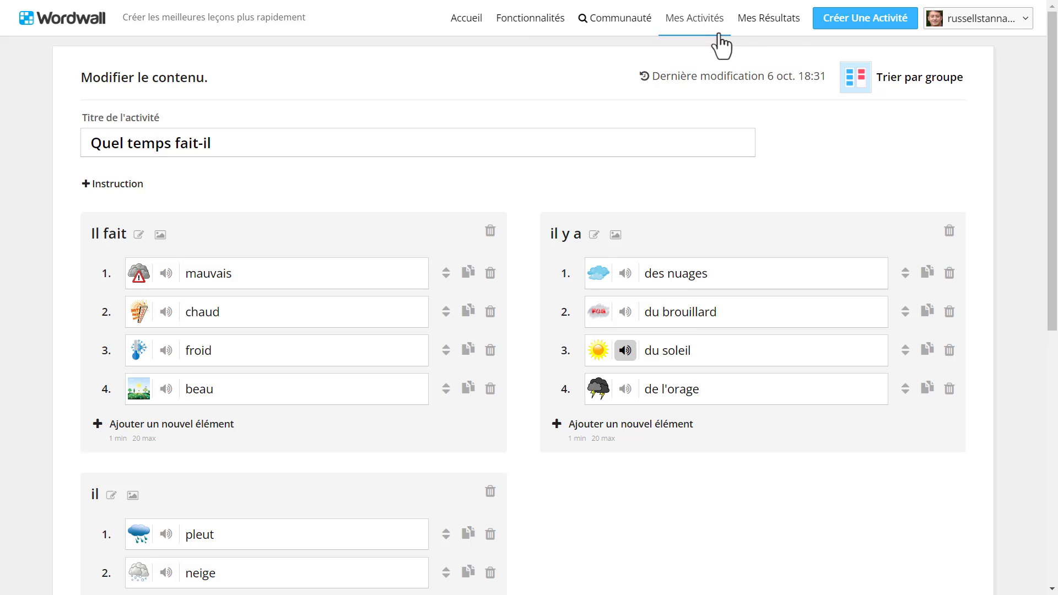
- Open the los números 10 - 100 matching activity from the Spanish folder of Mes Activités for content editing
click(689, 23)
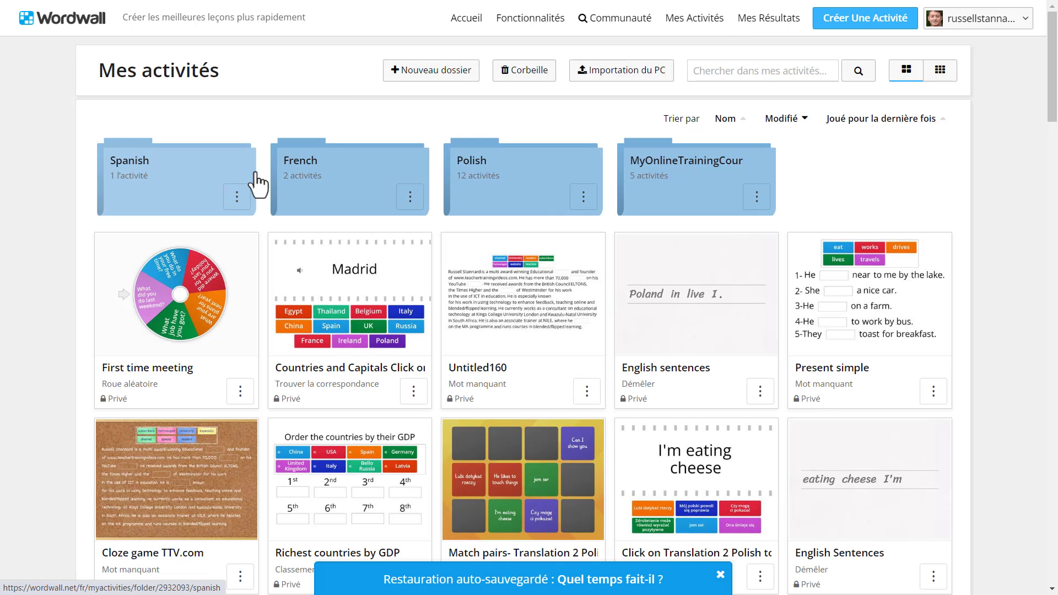
click(168, 194)
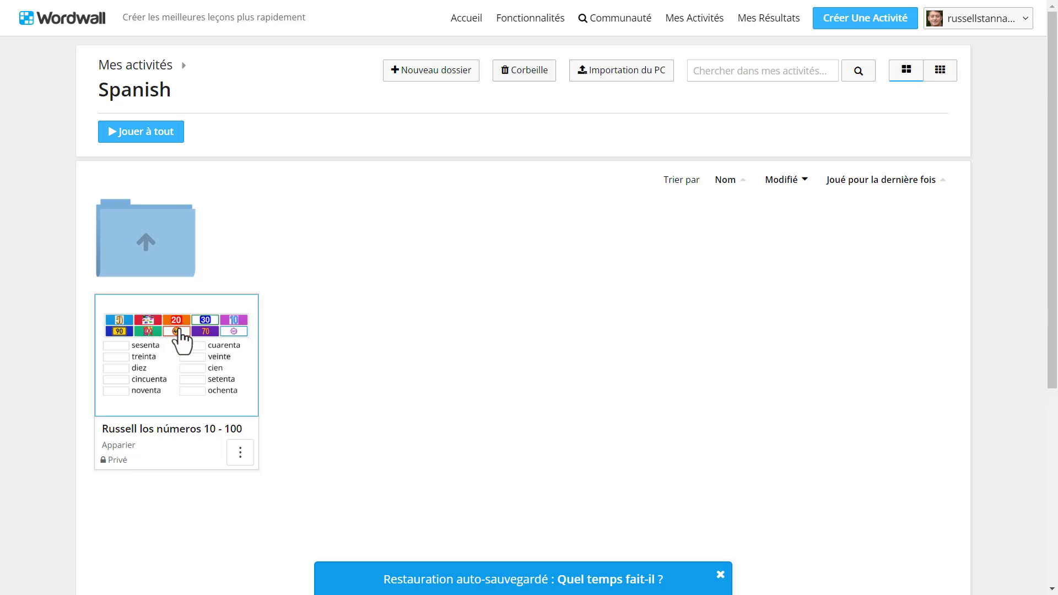
click(168, 364)
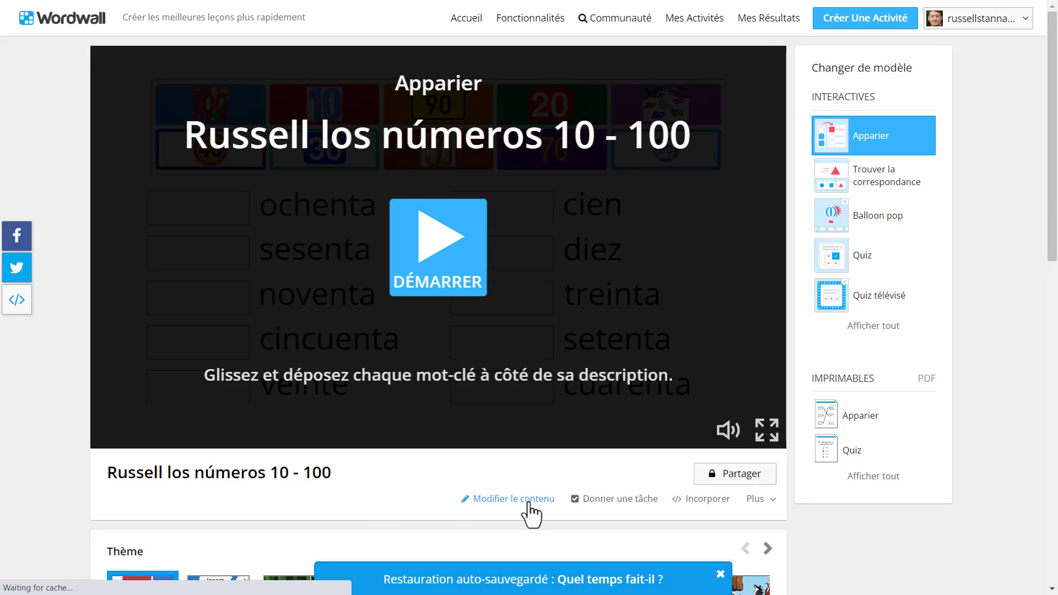
click(526, 503)
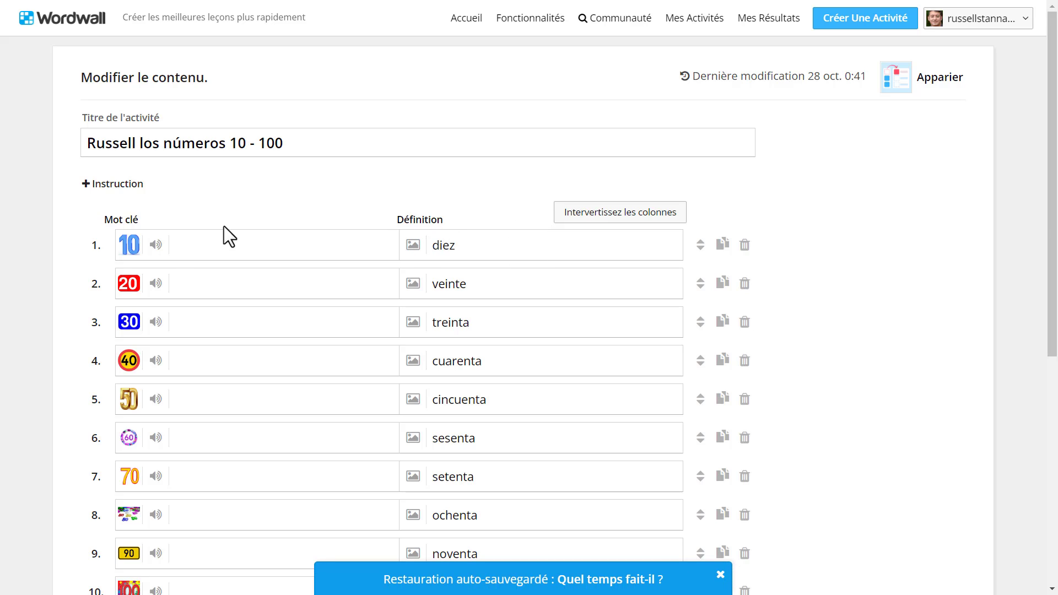
- Check the default sound language for the "diez" keyword without adding a sound, and switch the site's display language to Español
click(157, 244)
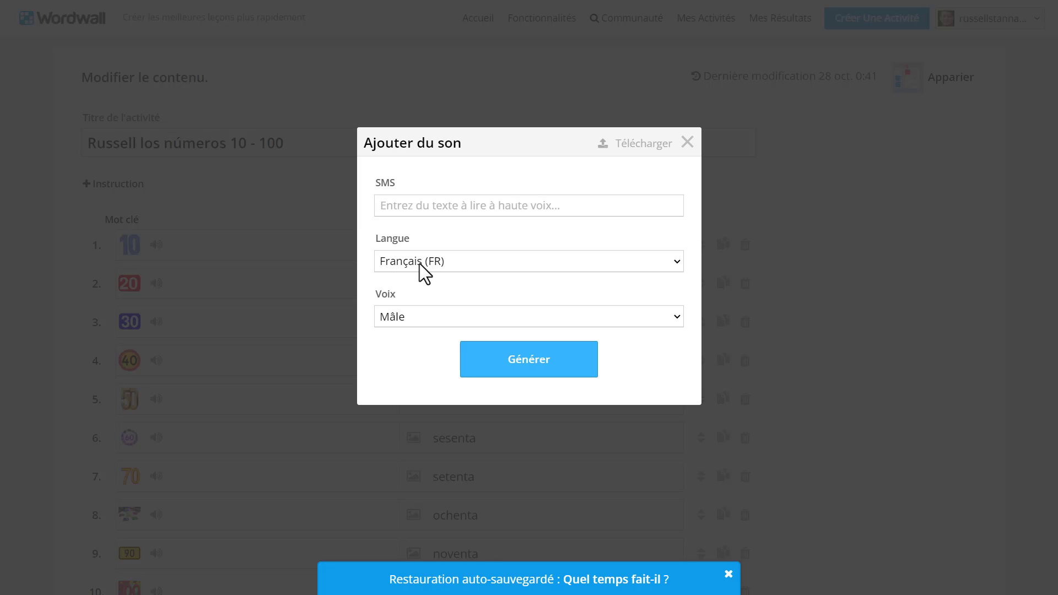
click(688, 143)
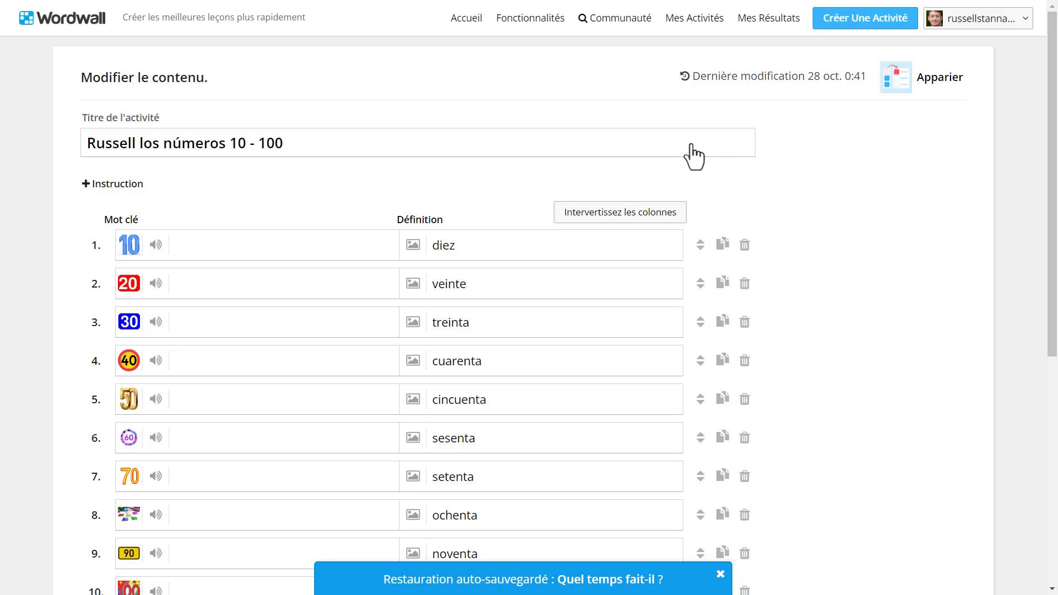
scroll(1039, 333, down, 7)
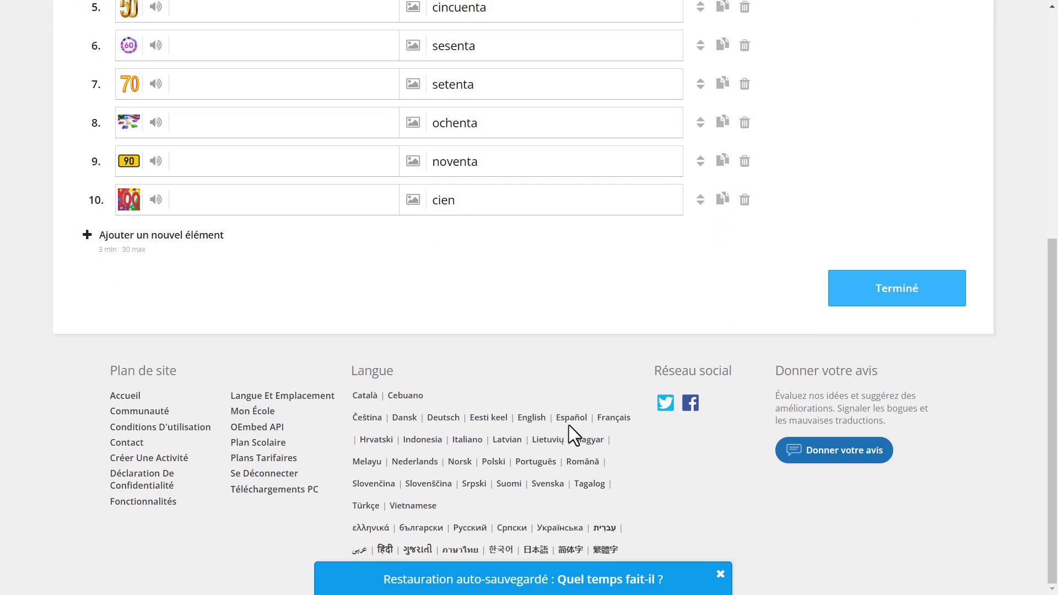
click(572, 422)
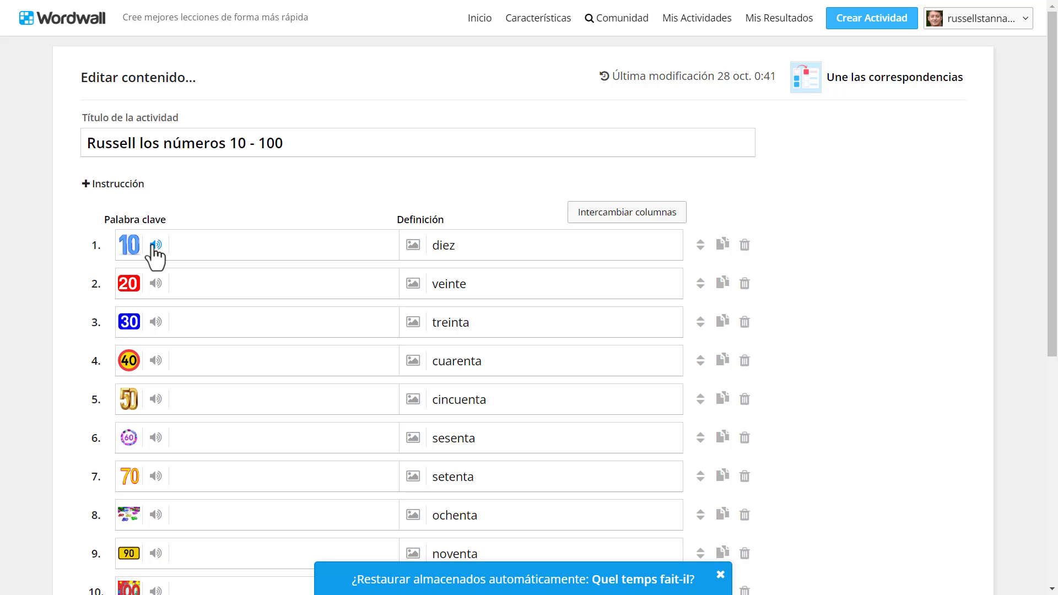
click(156, 283)
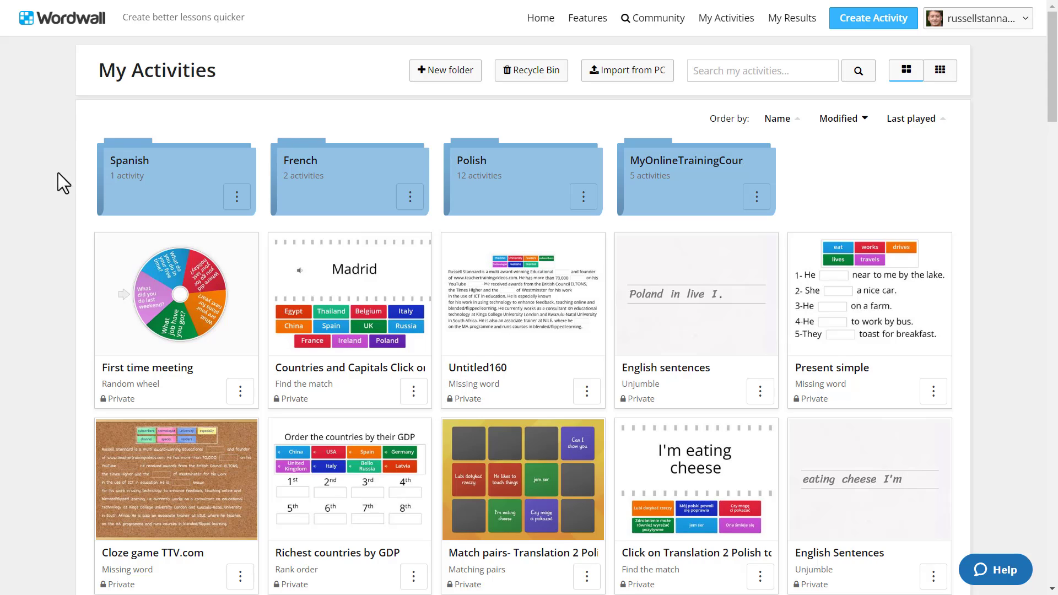
- Open the First time meeting activity for content editing and remove the sound from "What do you do in your free time?"
click(170, 290)
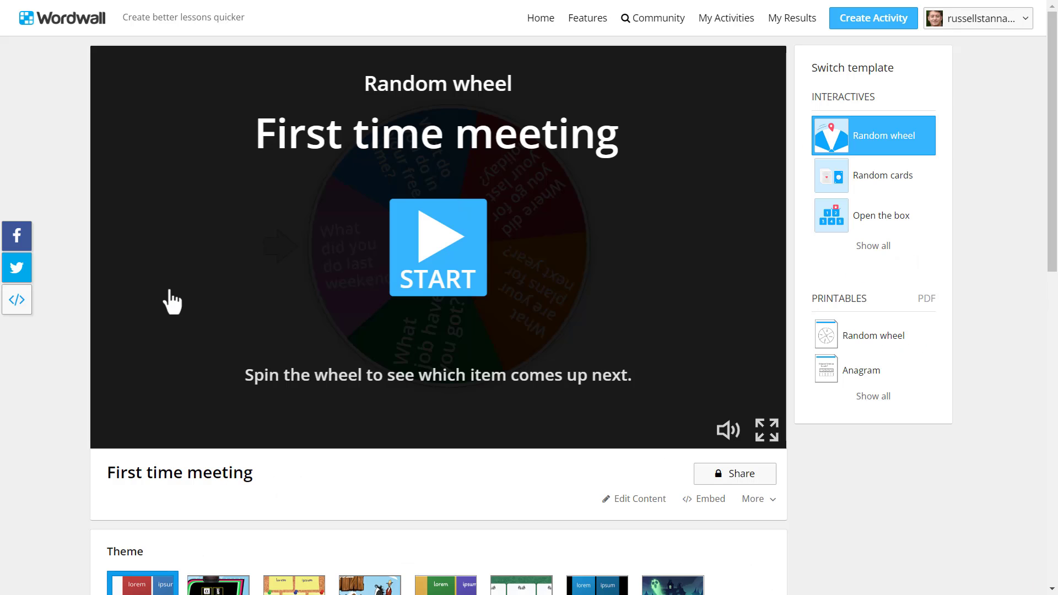
click(640, 499)
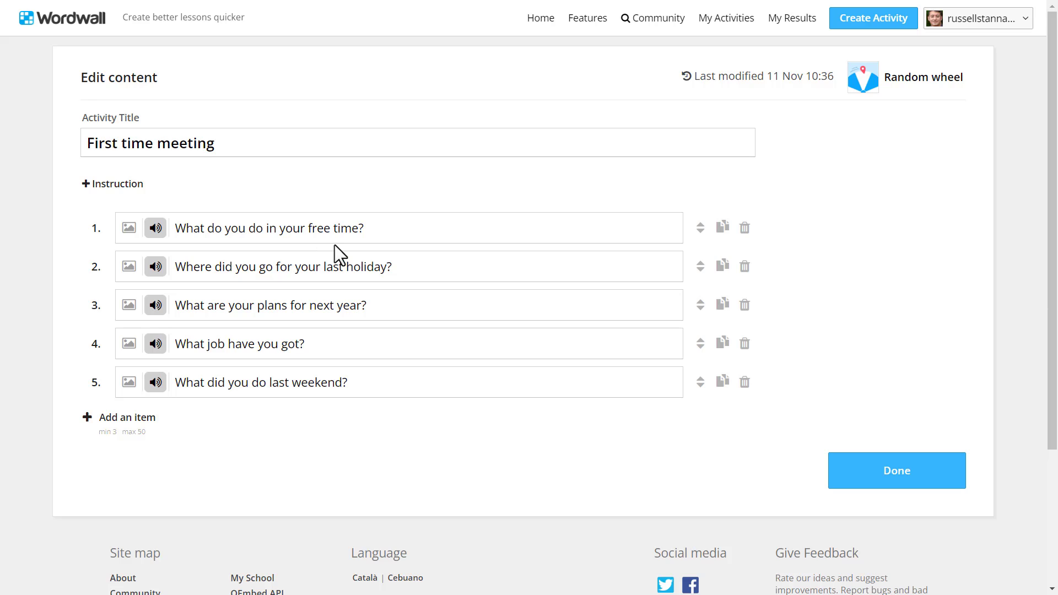
click(156, 228)
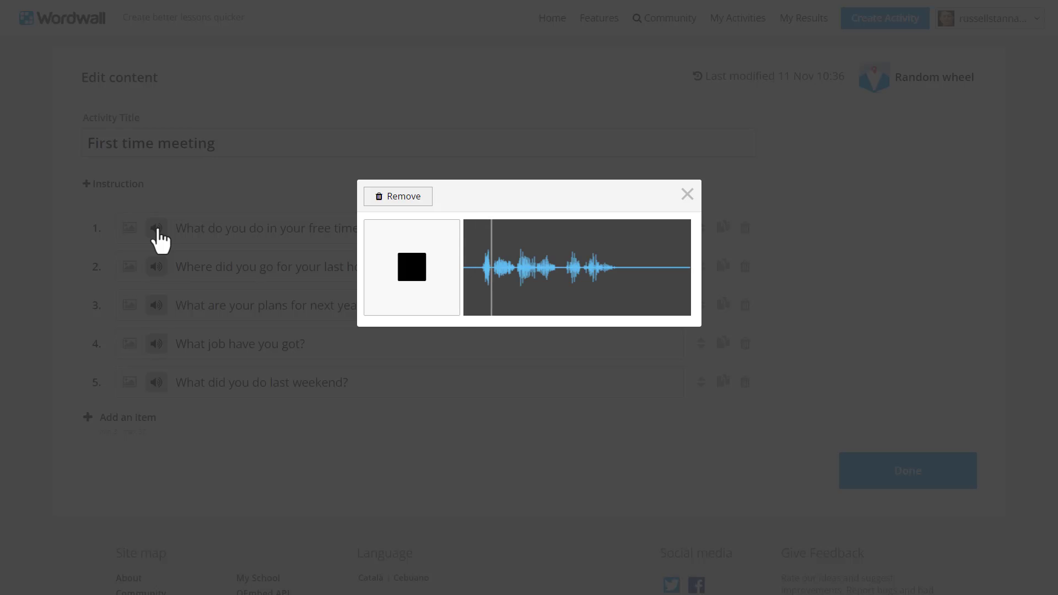
click(404, 198)
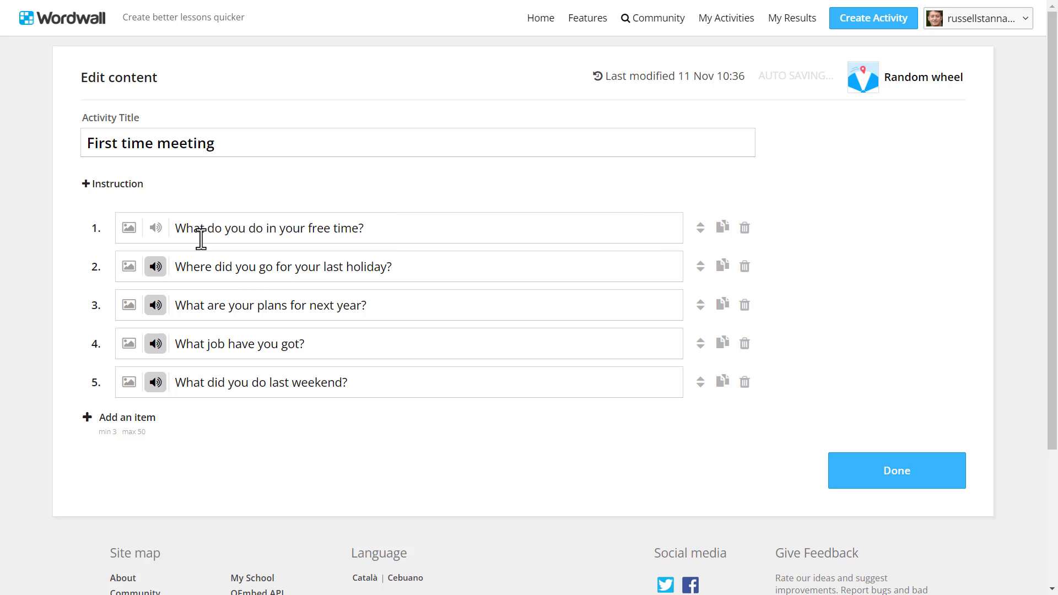
- Upload the Vocaroo 11 Nov 2022 11_39_09 MP3 from the Desktop as the sound for "What do you do in your free time?"
click(155, 228)
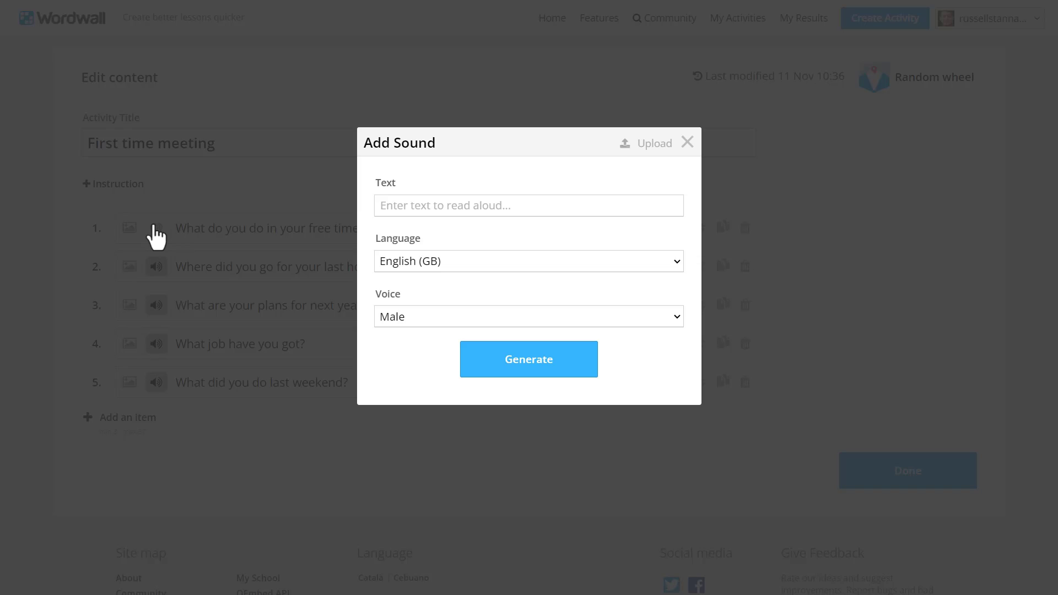
click(653, 146)
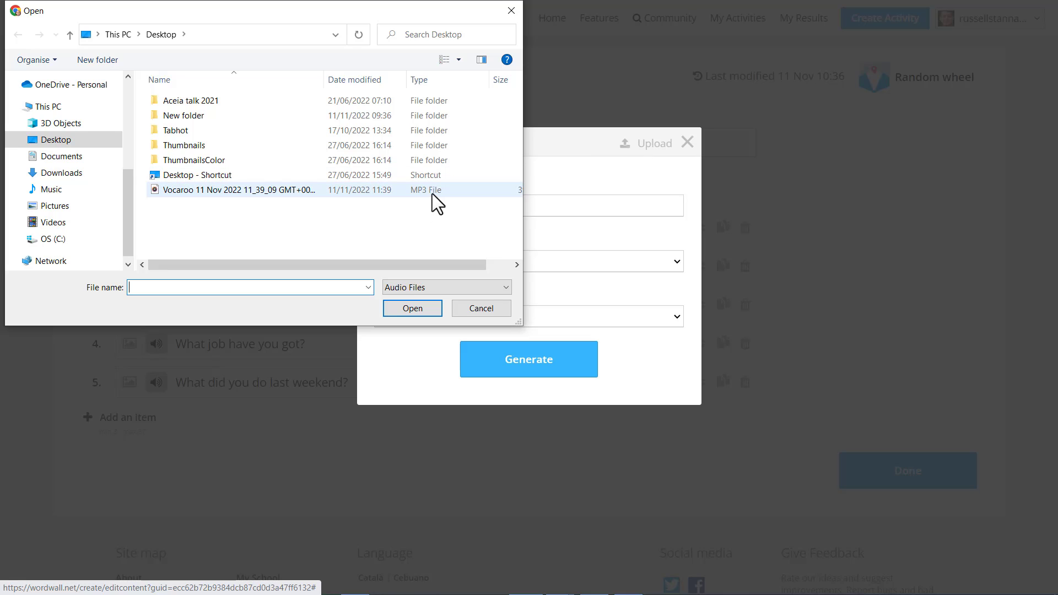
click(235, 190)
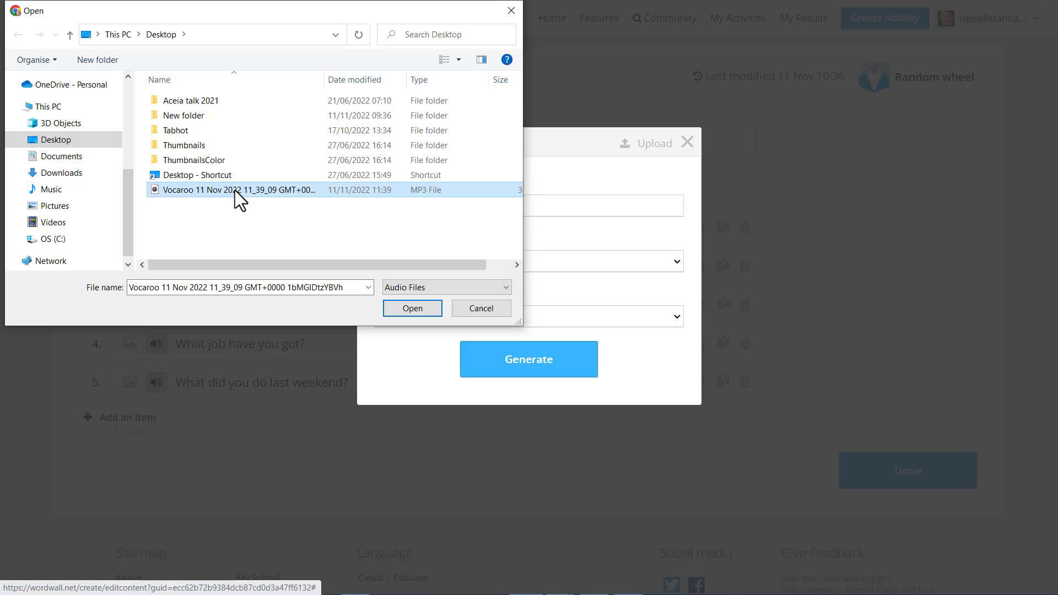
click(416, 309)
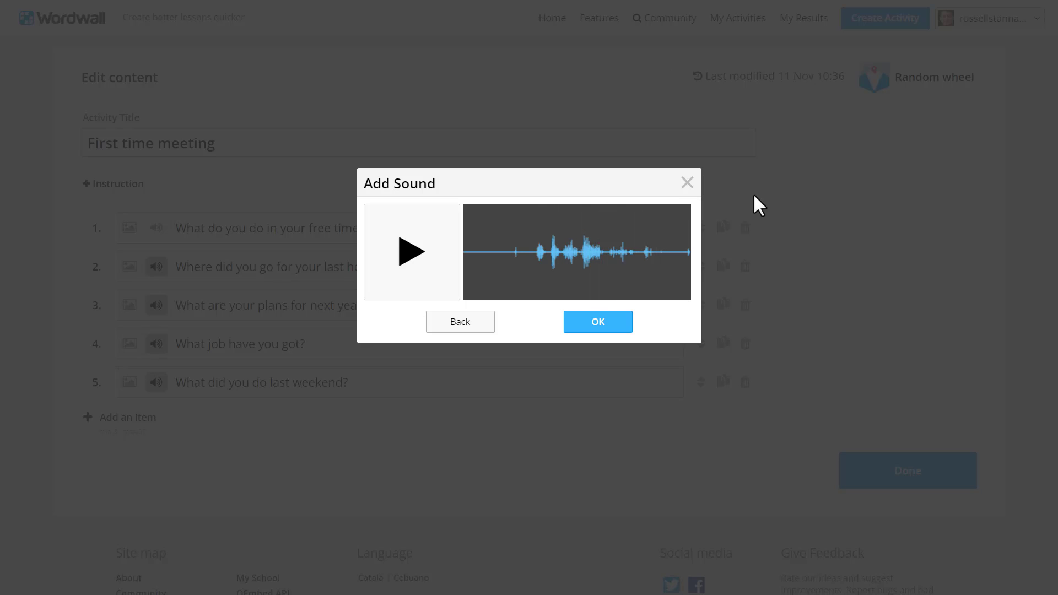
click(599, 329)
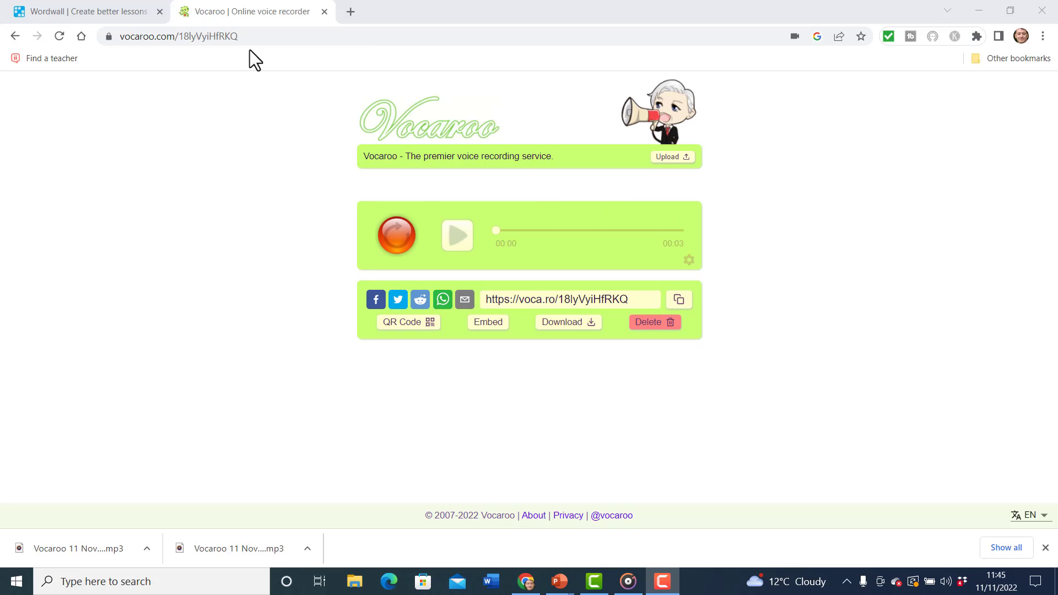
- Switch to Vocaroo, record a new voice clip about 2 seconds long, and play it back
click(252, 36)
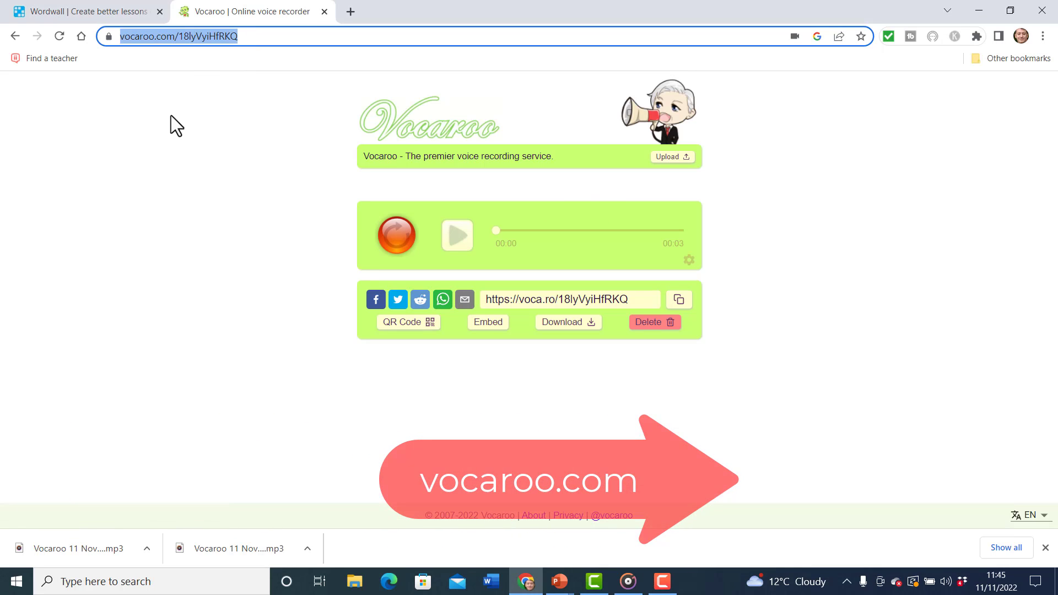
click(266, 112)
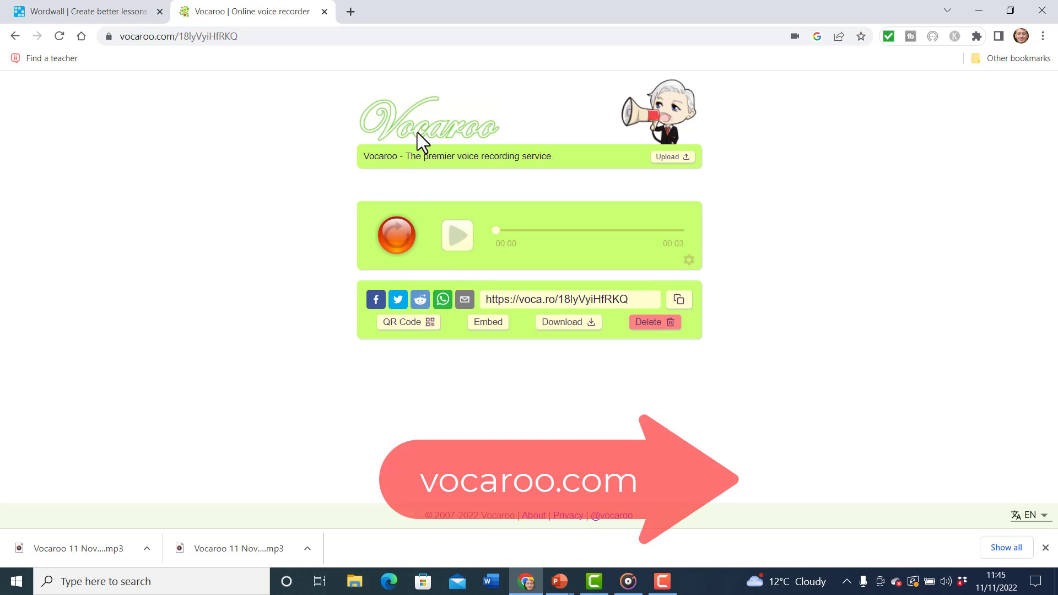
click(396, 237)
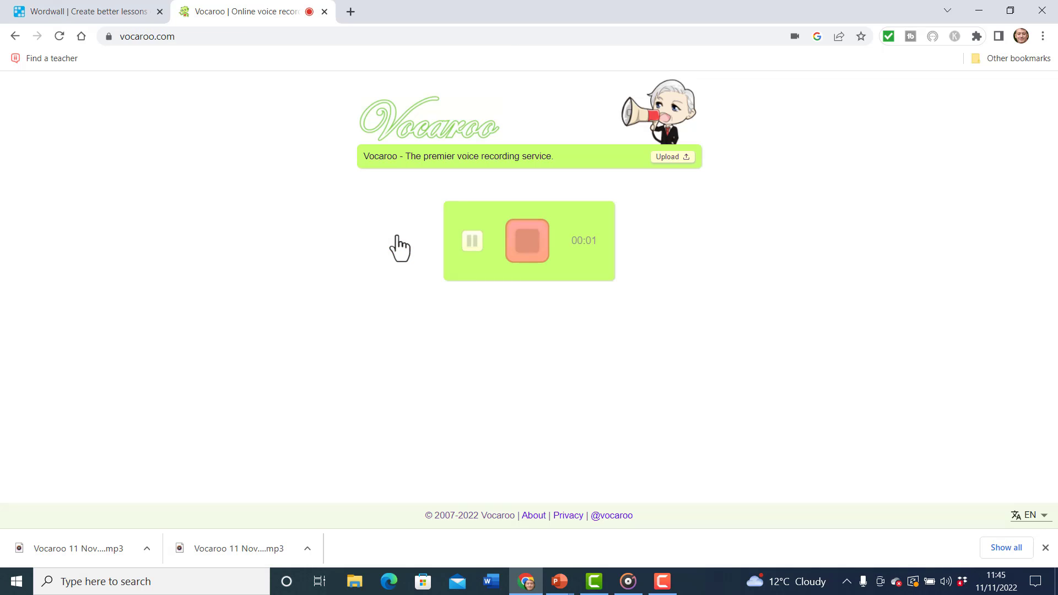
click(530, 245)
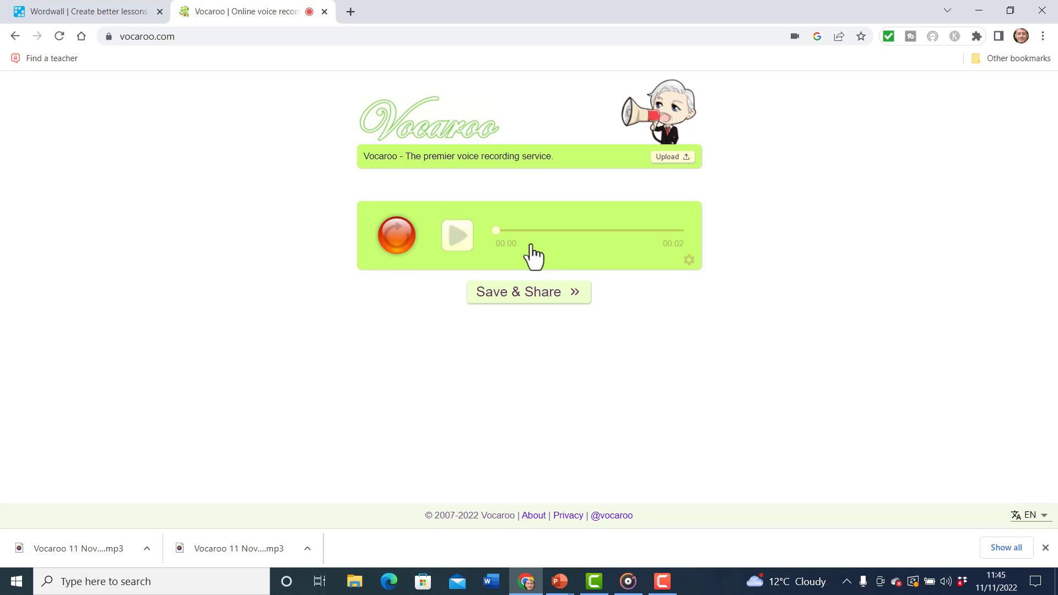
click(458, 239)
- Save and download the new Vocaroo recording, and locate its MP3 file in the Downloads folder
click(505, 299)
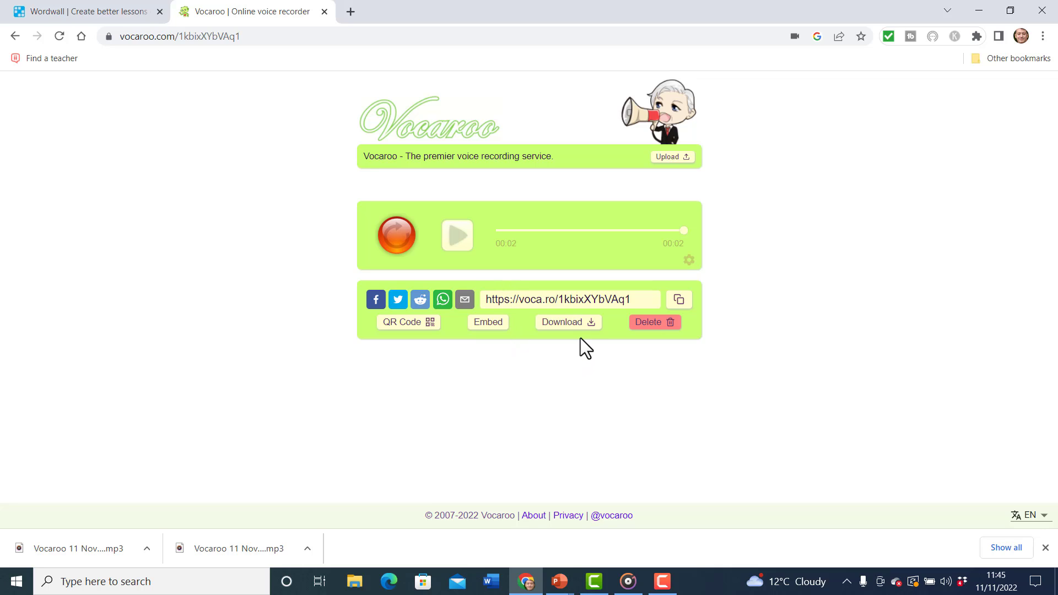
click(575, 321)
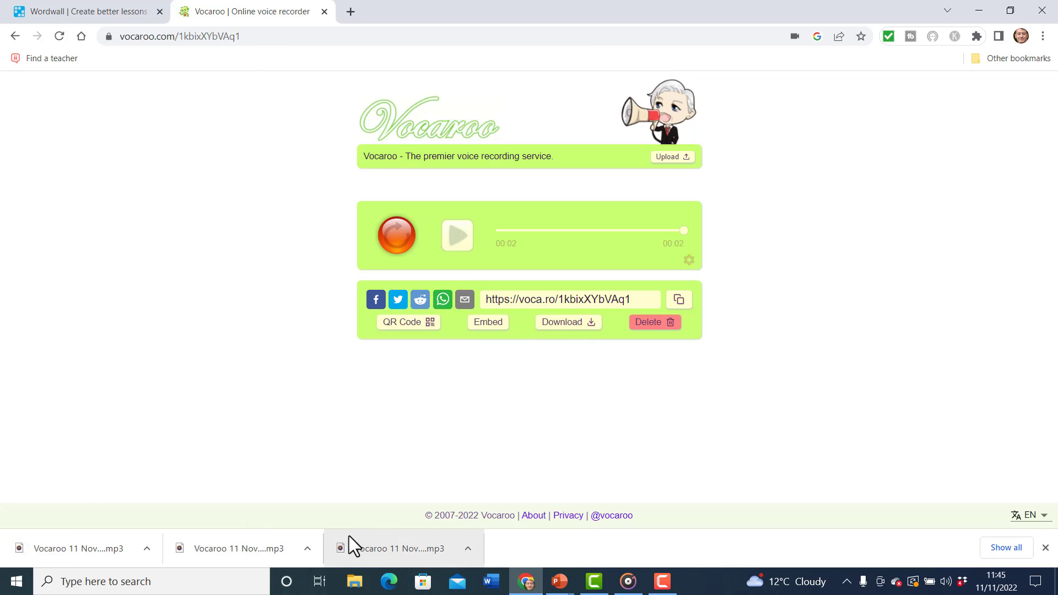
click(355, 582)
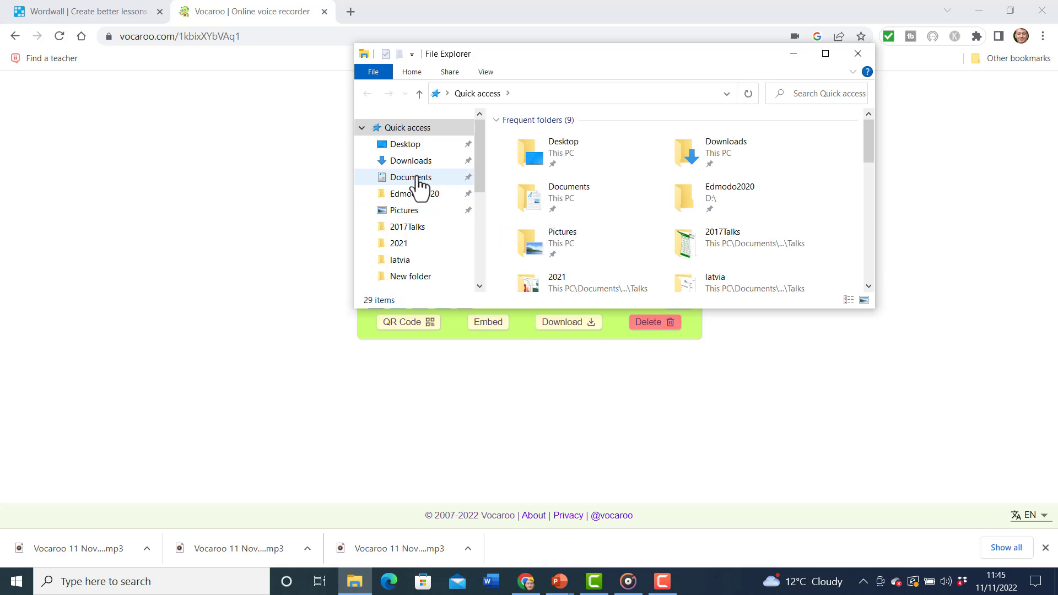
click(412, 161)
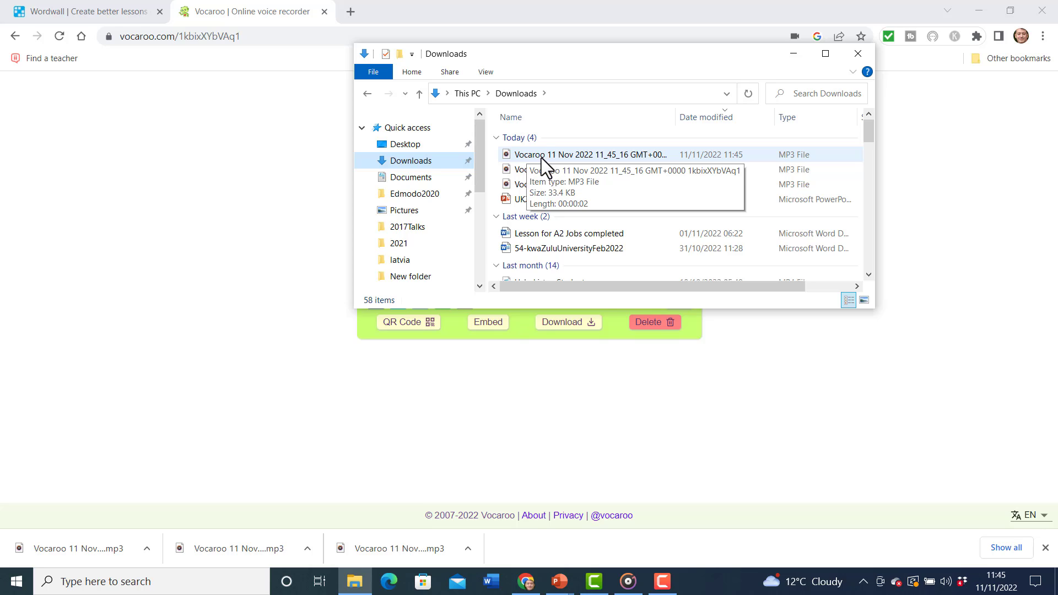
click(535, 157)
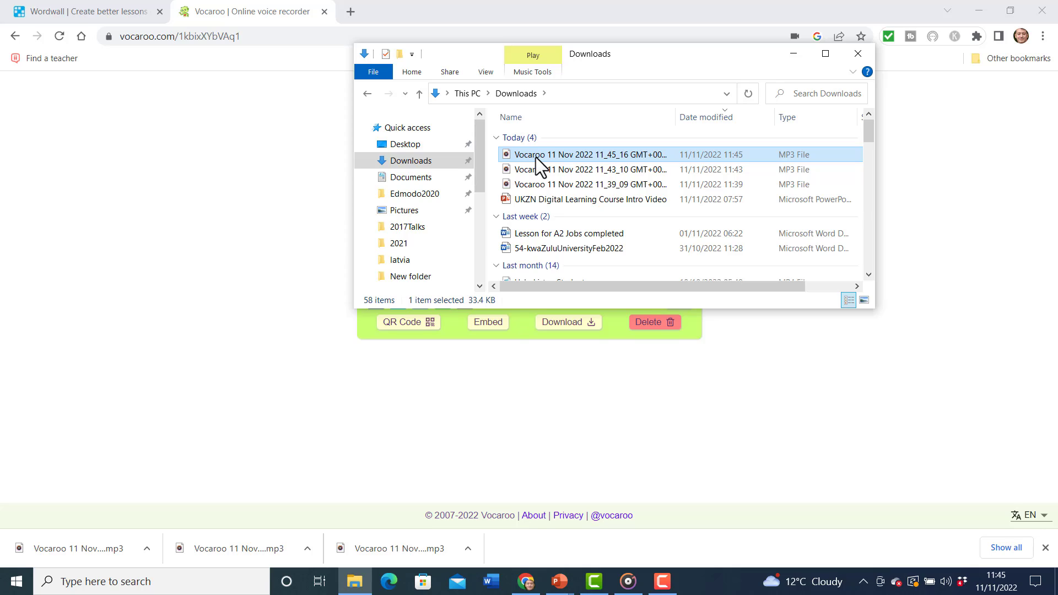
click(858, 55)
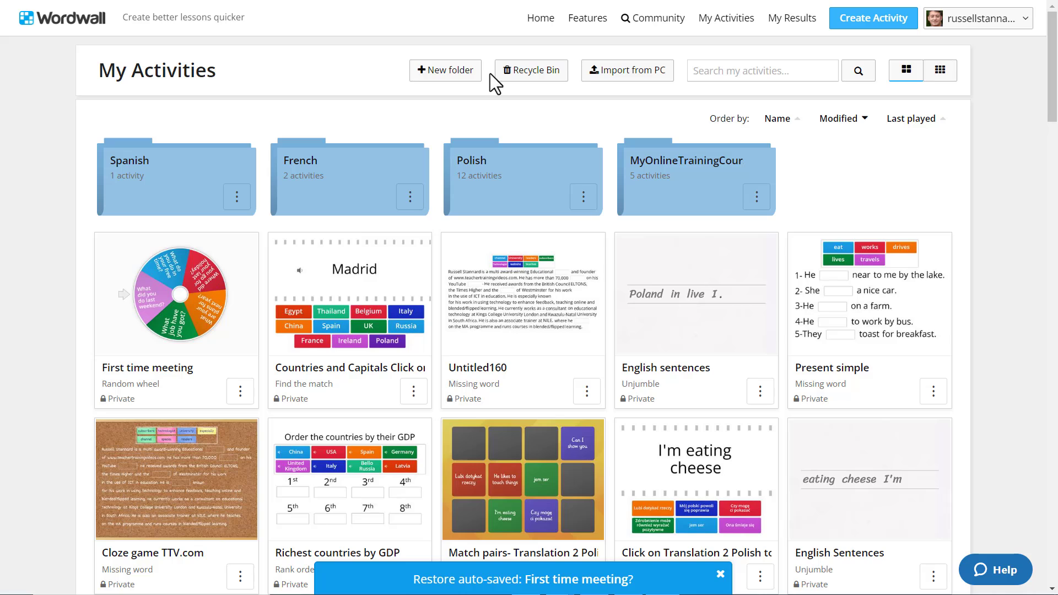
- Open the Untitled160 missing word activity from My Activities for content editing
click(534, 312)
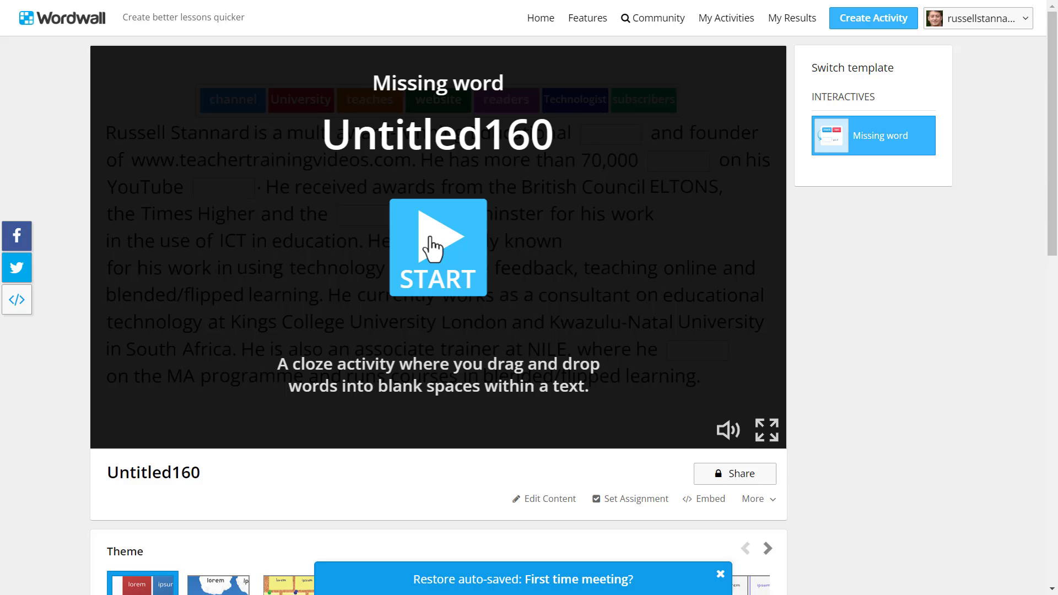
click(557, 501)
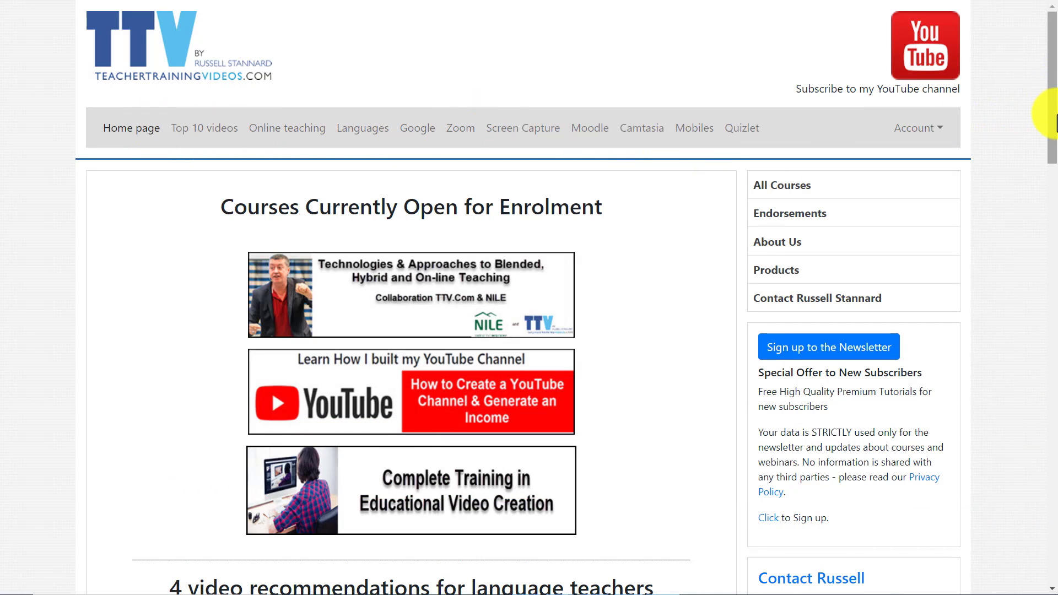
drag(1053, 104, 1043, 60)
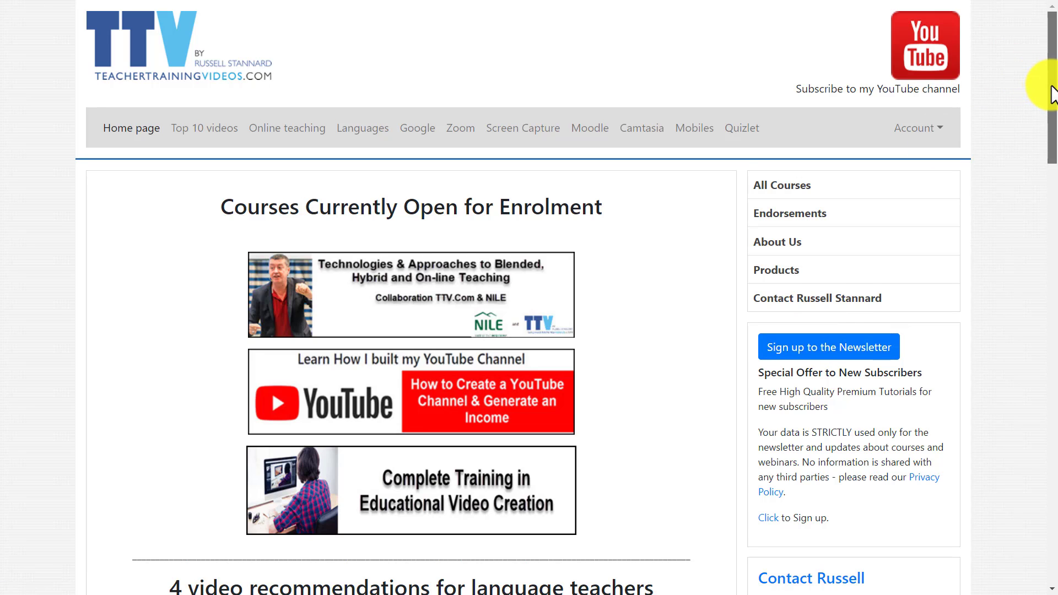
drag(1050, 88, 1047, 170)
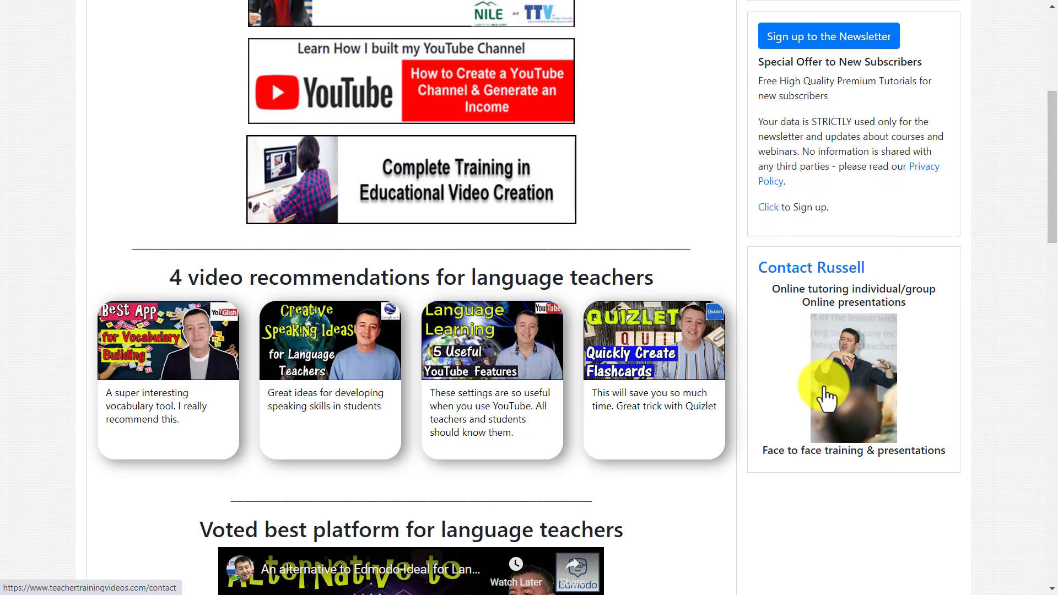